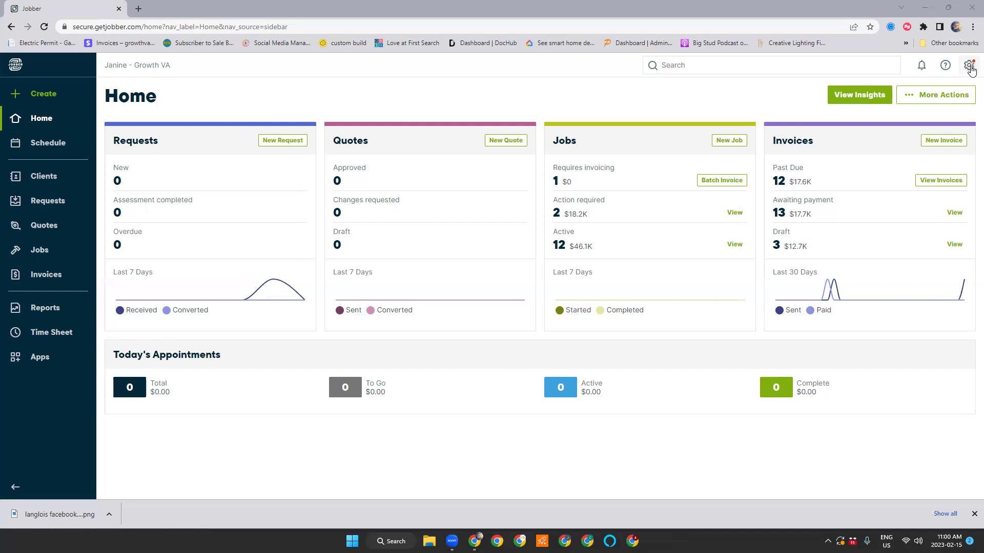
# Open the Request Form Template through Settings > Requests > Customize Form
pyautogui.click(970, 67)
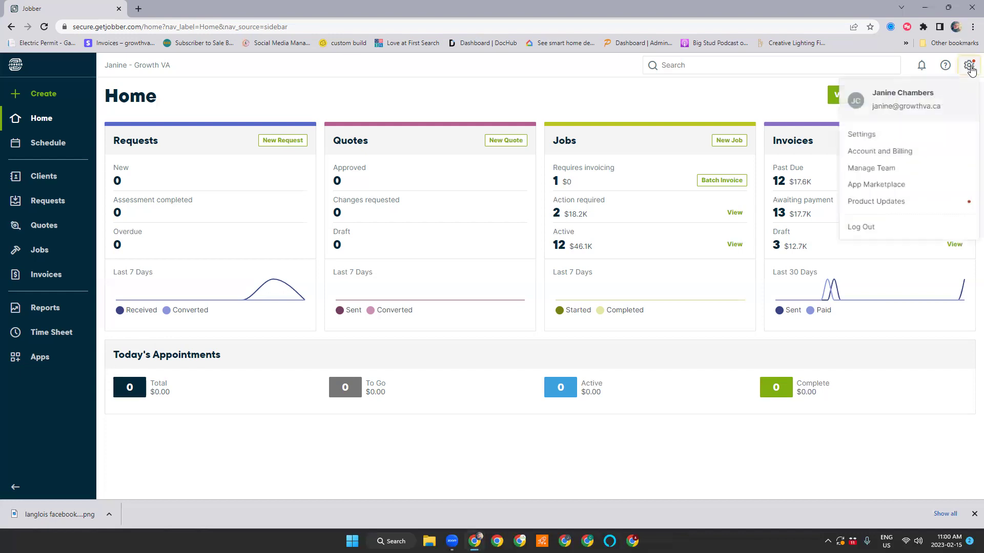
pyautogui.click(872, 136)
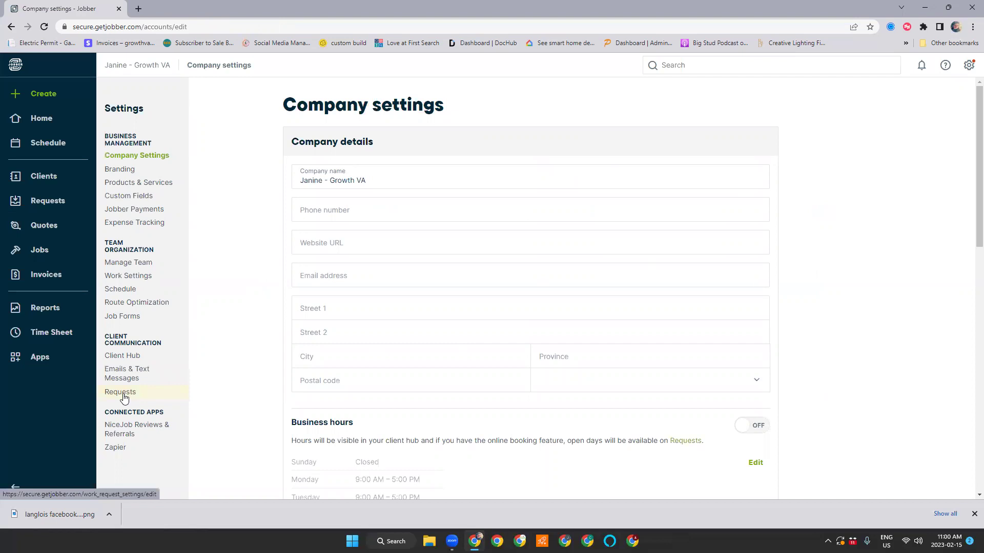
pyautogui.click(123, 396)
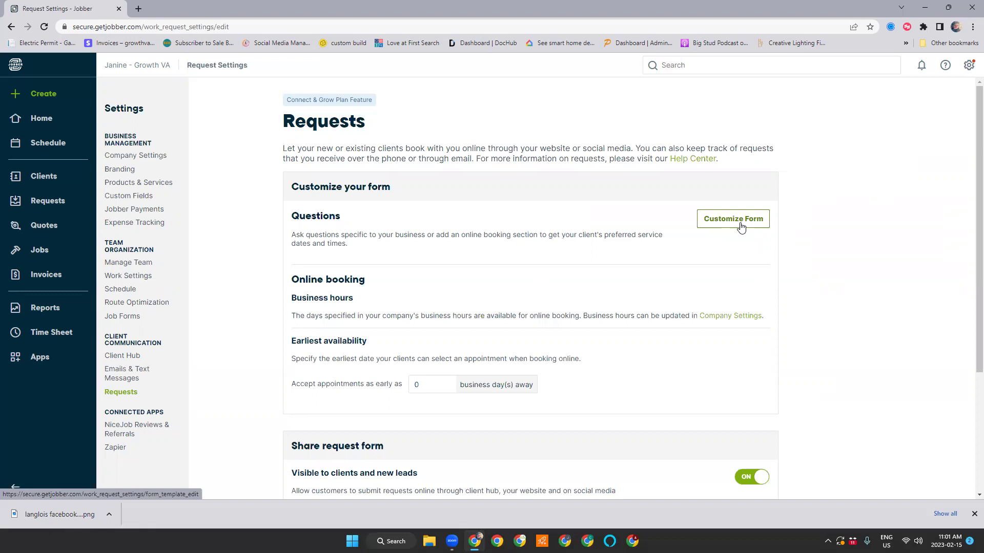
pyautogui.click(741, 226)
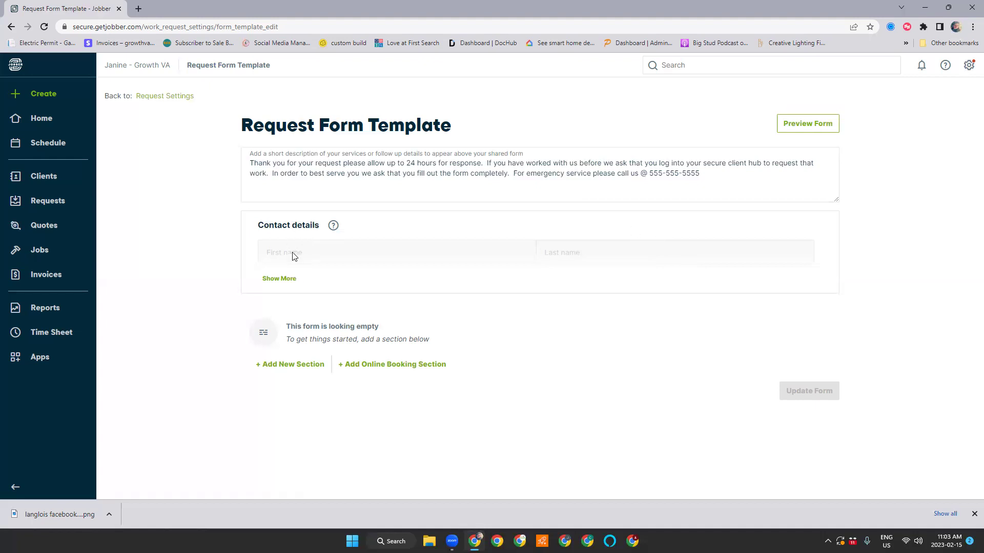
# Expand Contact details with Show More to show the company, email, phone and address fields
pyautogui.click(279, 279)
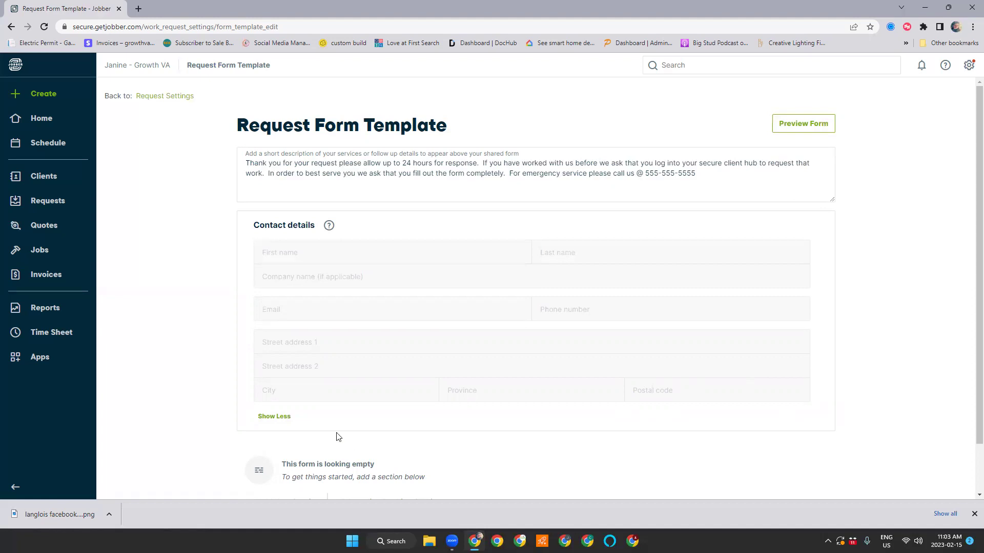
pyautogui.scroll(-1, 338, 436)
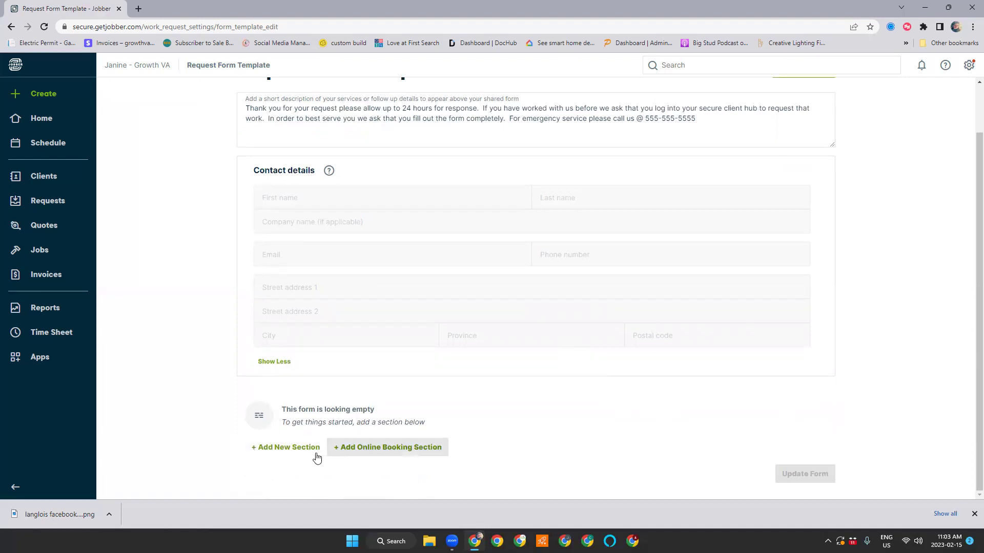
# Add a new untitled section beneath the Contact details card
pyautogui.click(301, 455)
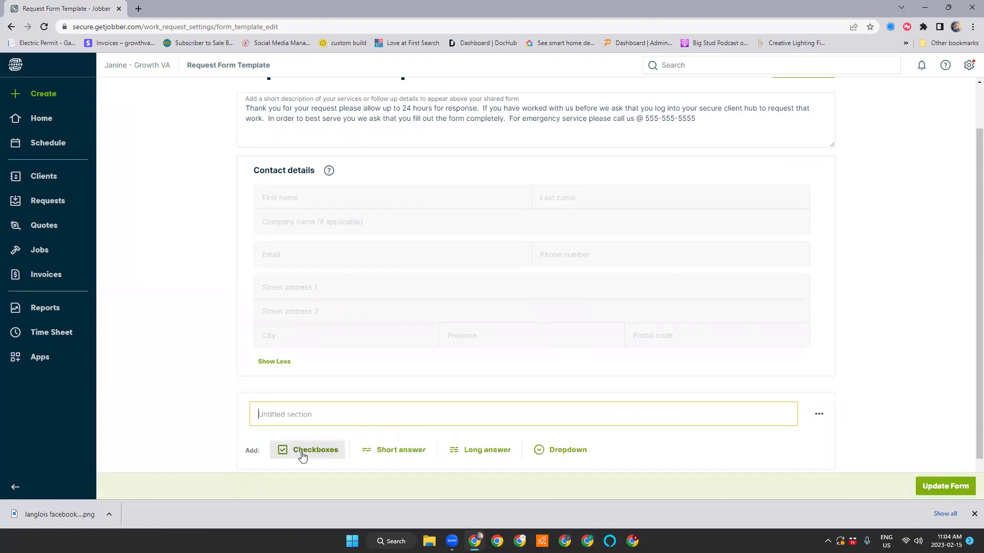
pyautogui.scroll(-1, 864, 332)
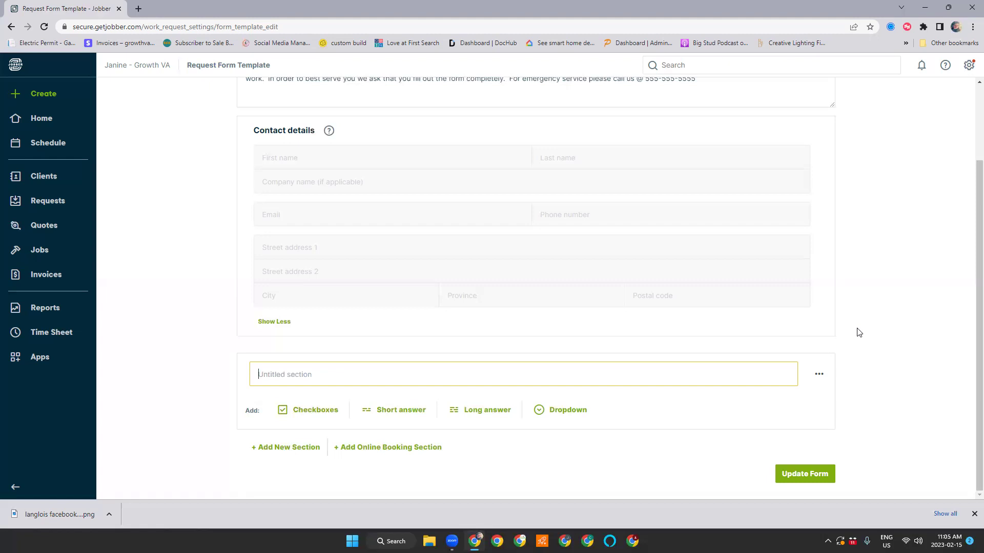
# Enter 'Property Type' as the new section's title
pyautogui.write('Property Type')
# Add a checkbox question 'Describe your property type' to the Property Type section
pyautogui.click(311, 409)
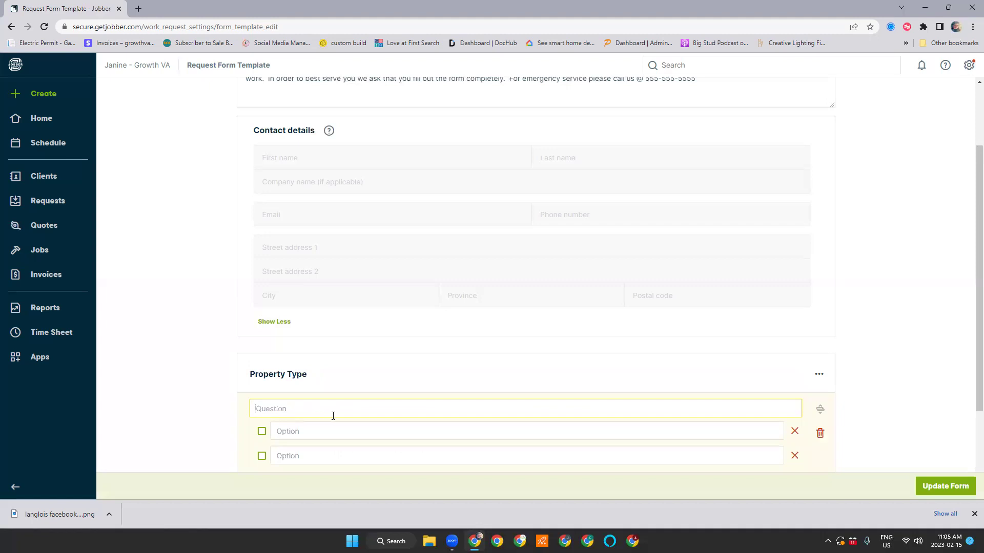
pyautogui.write('W')
pyautogui.press('BackSpace')
pyautogui.write('Describe your property type:')
pyautogui.press('BackSpace')
# Give it the options Residential, Commercial and Industrial, leaving the question not required
pyautogui.click(324, 436)
pyautogui.write('Re')
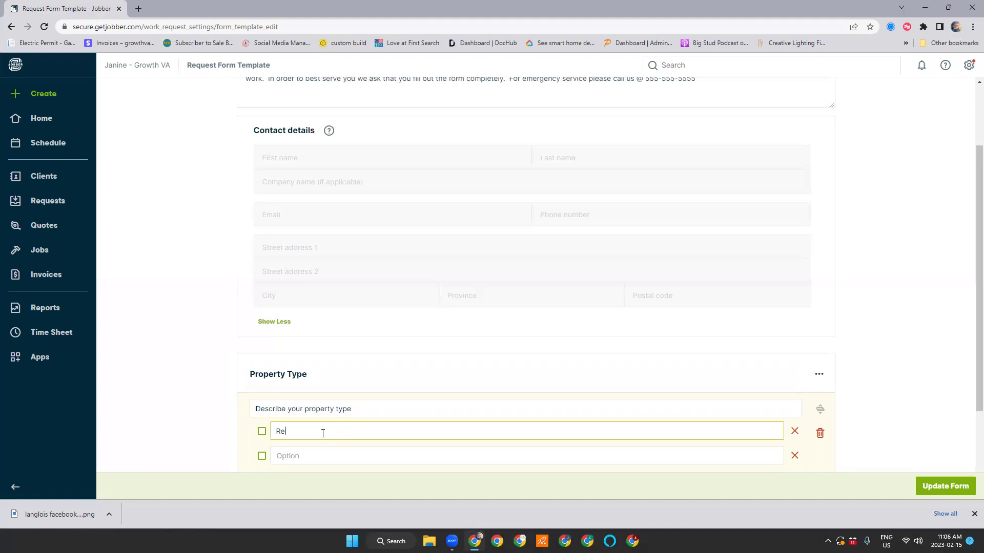
pyautogui.write('sidential')
pyautogui.click(331, 455)
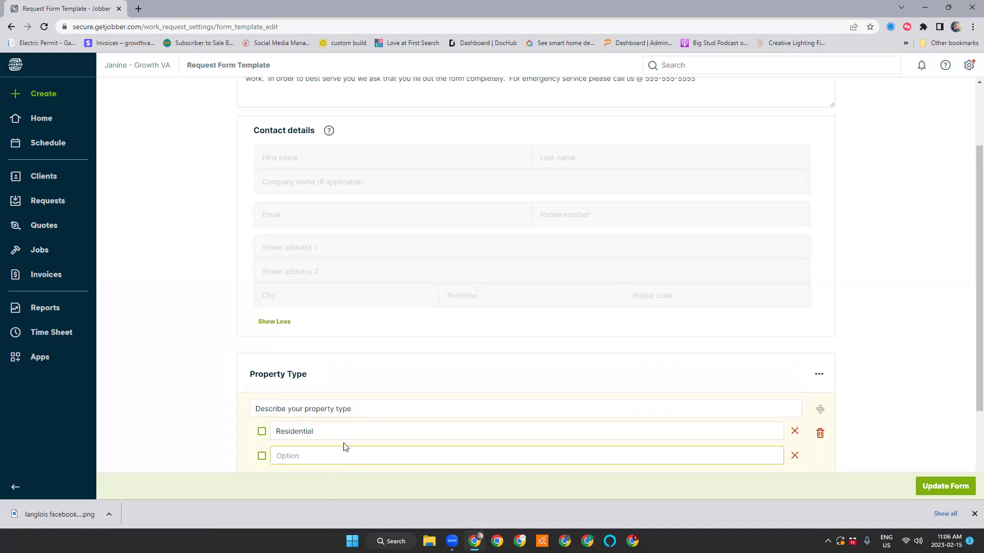
pyautogui.write('Commercial')
pyautogui.scroll(-3, 342, 447)
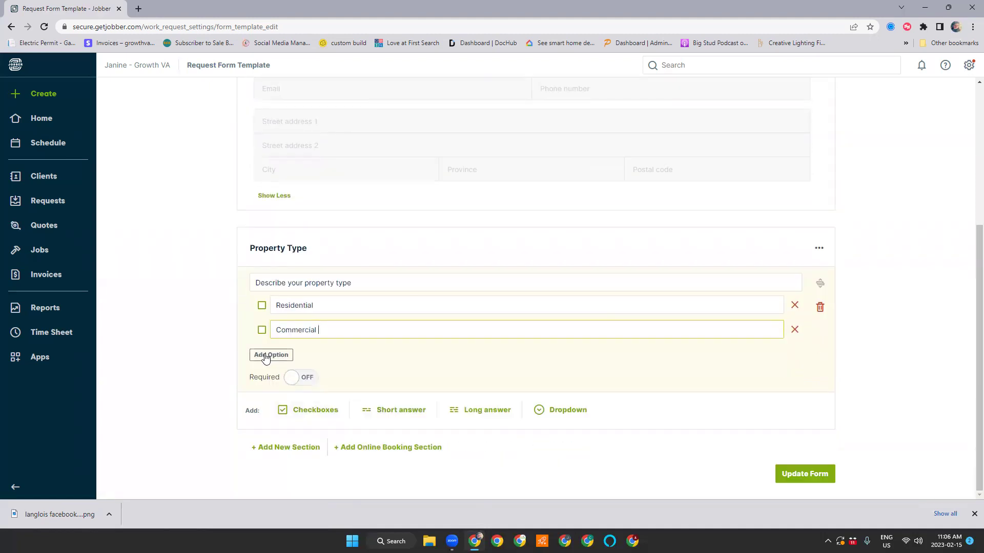
pyautogui.click(265, 355)
pyautogui.click(345, 361)
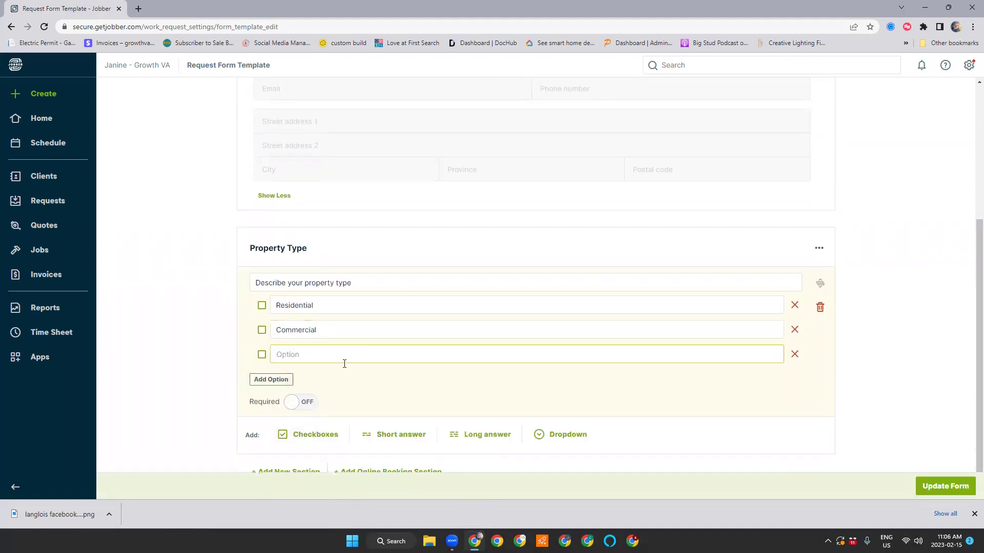
pyautogui.write('Industrial')
pyautogui.click(305, 403)
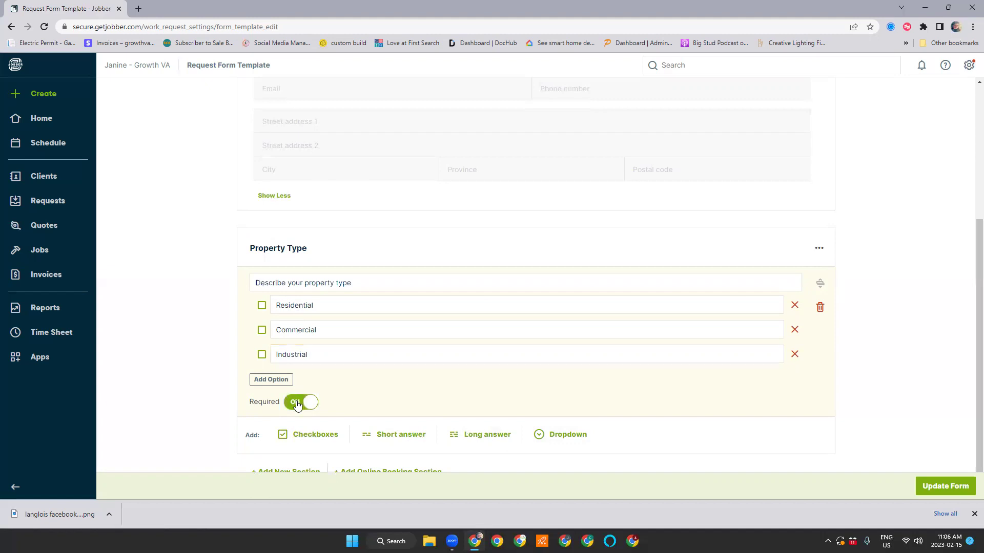
pyautogui.click(308, 405)
pyautogui.scroll(-1, 555, 377)
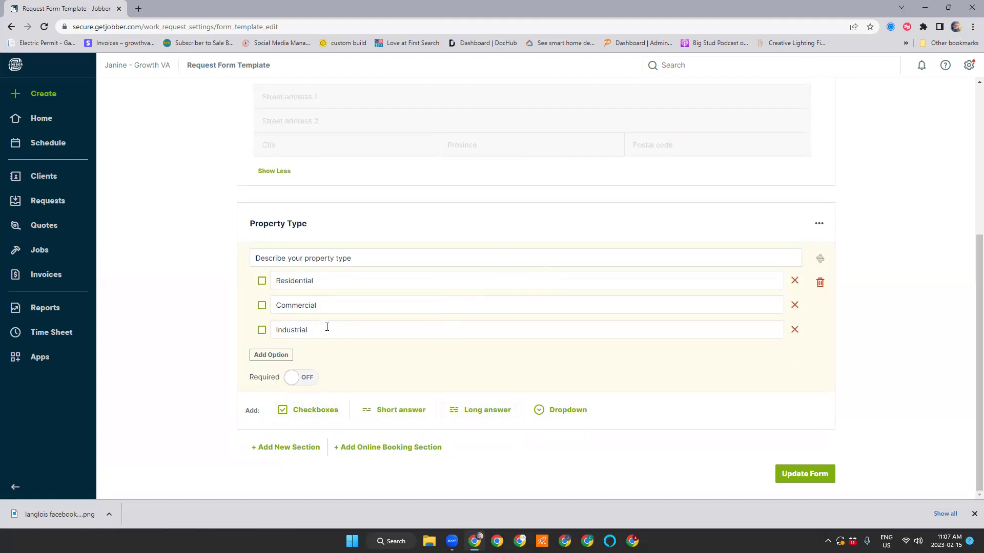
# Add a checkbox question 'What size is your property'
pyautogui.click(325, 416)
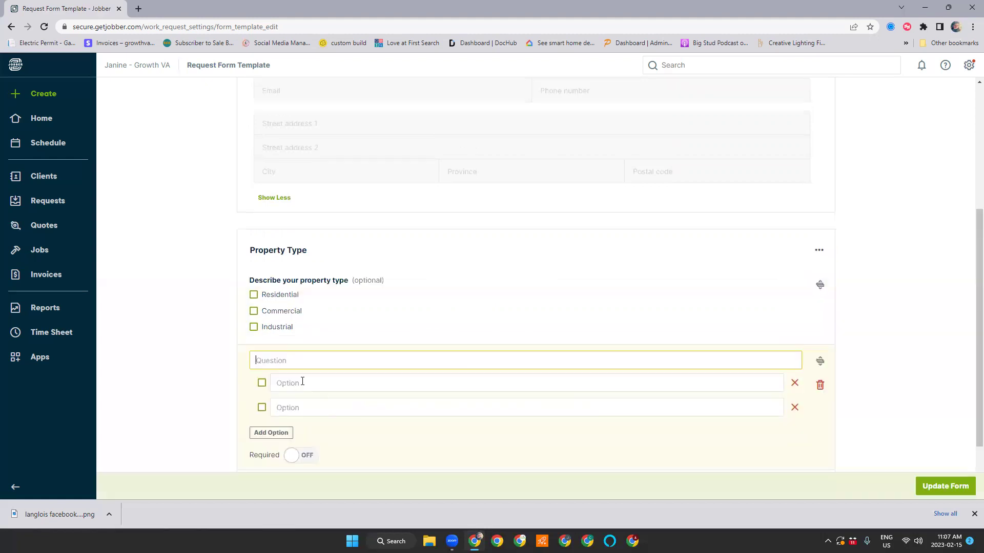
pyautogui.write('What z')
pyautogui.press('BackSpace')
pyautogui.write('at size is your proo')
pyautogui.press('BackSpace')
pyautogui.write('perty')
# Give the size question three options: small, medium and large
pyautogui.click(285, 384)
pyautogui.write('small')
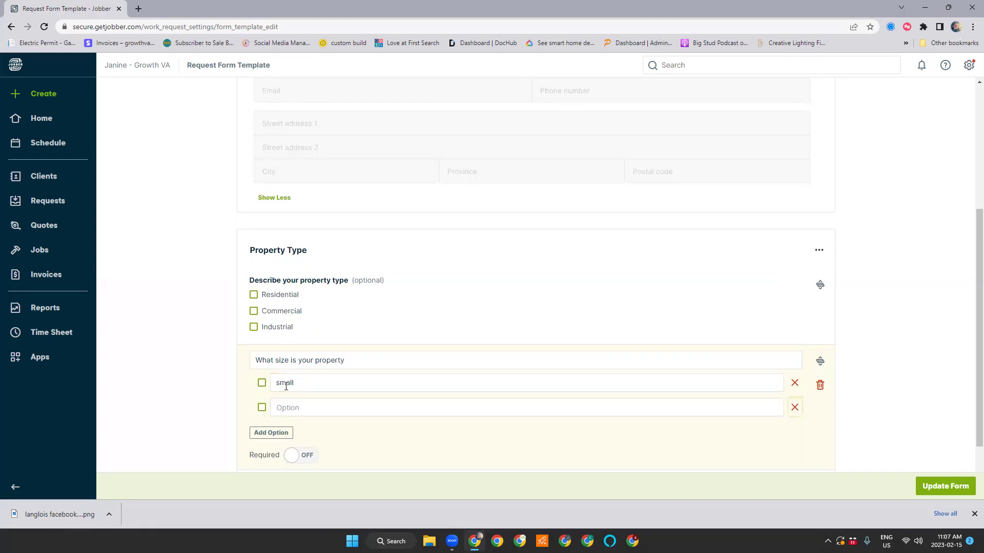
pyautogui.click(386, 410)
pyautogui.write('mei')
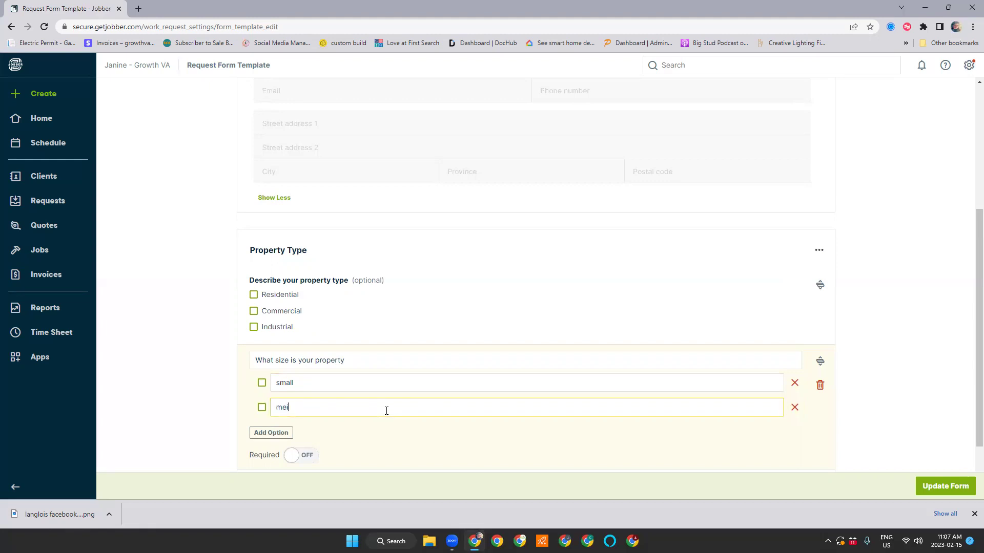
pyautogui.write('dium')
pyautogui.click(275, 433)
pyautogui.click(289, 431)
pyautogui.write('la')
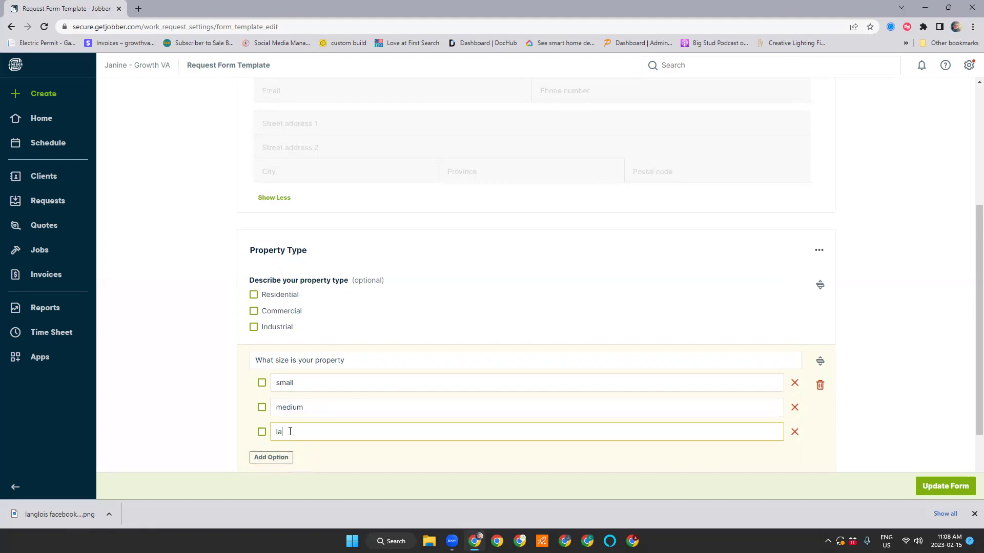
pyautogui.write('rge')
# Refine the options to 'small under 1/8 acre' and 'medium 1/8 -1/2 acre'
pyautogui.click(309, 383)
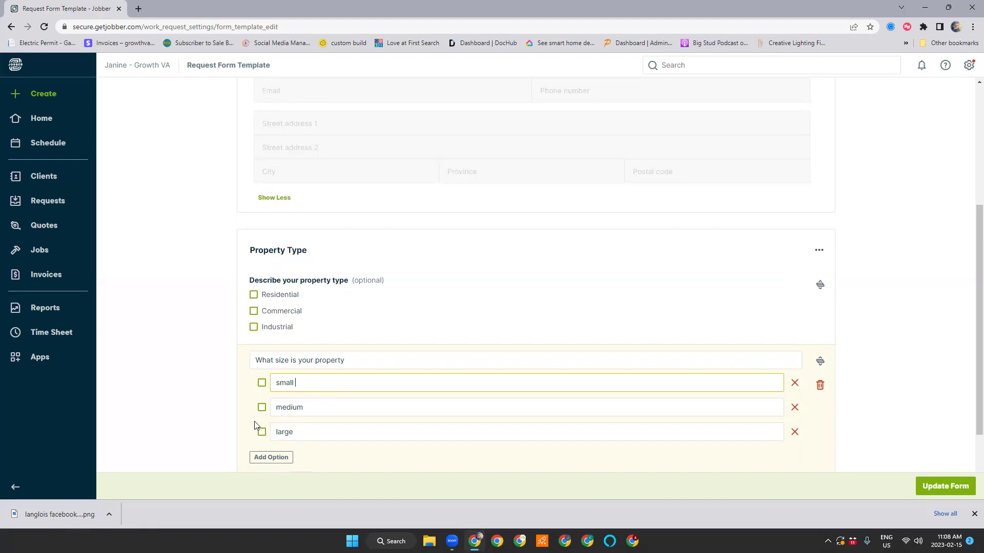
pyautogui.write('under 1/8 a cre')
pyautogui.click(314, 408)
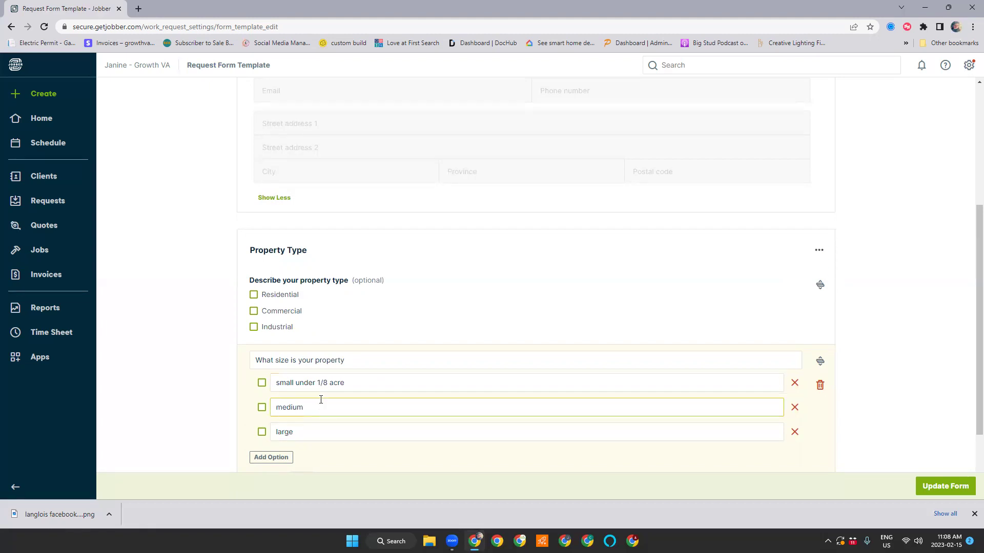
pyautogui.write('1/8 1')
pyautogui.write('1/2 acre')
pyautogui.press('Tab')
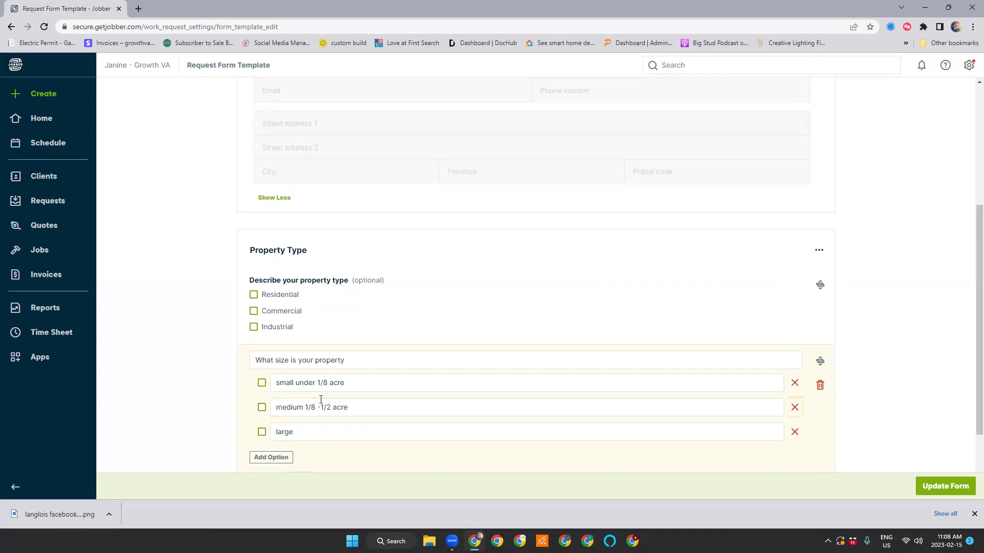
pyautogui.scroll(-2, 388, 448)
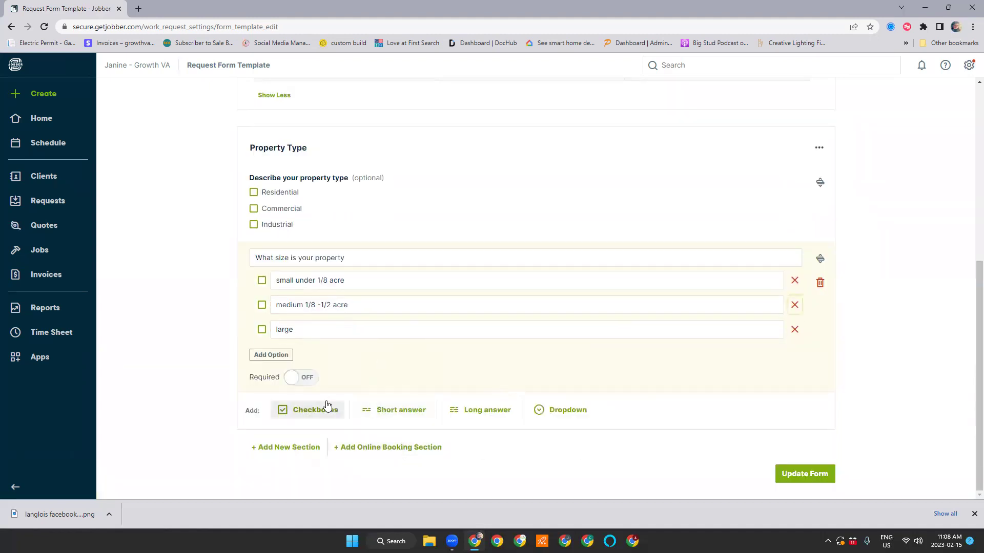
# Add checkbox question 'What type of service did you need?' with options Mowing and Fertilizer
pyautogui.click(328, 406)
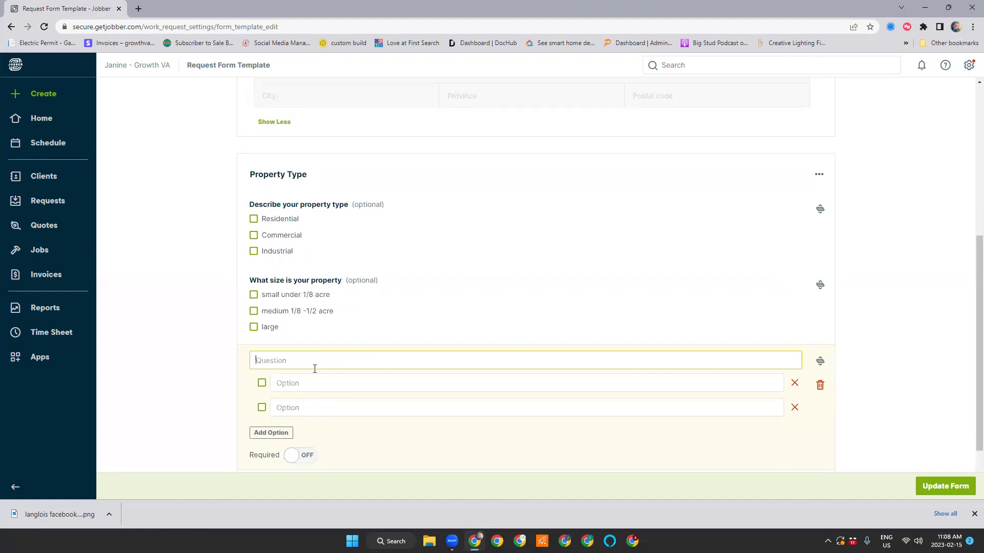
pyautogui.write('What type of service did you need?')
pyautogui.click(355, 386)
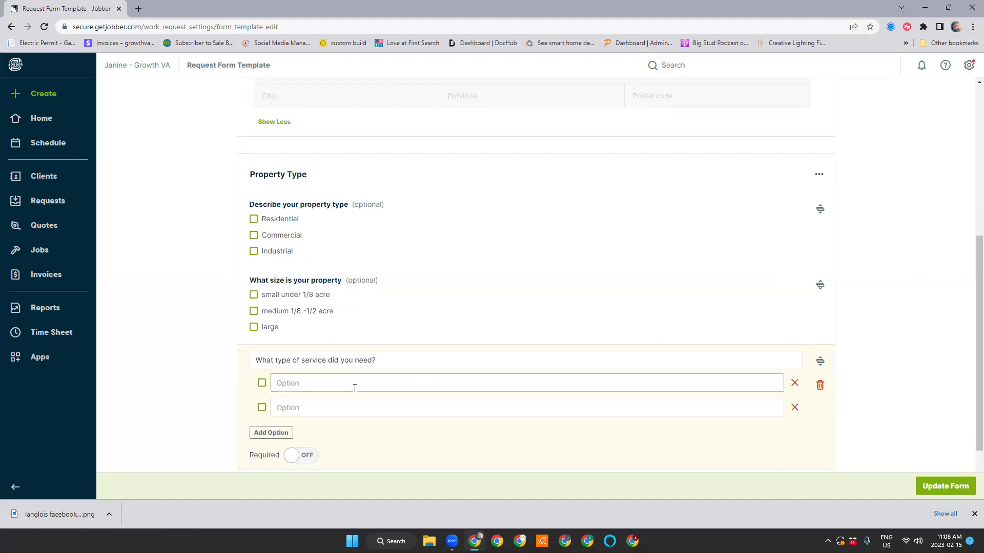
pyautogui.write('Mowing')
pyautogui.click(352, 409)
pyautogui.write('Fertilia')
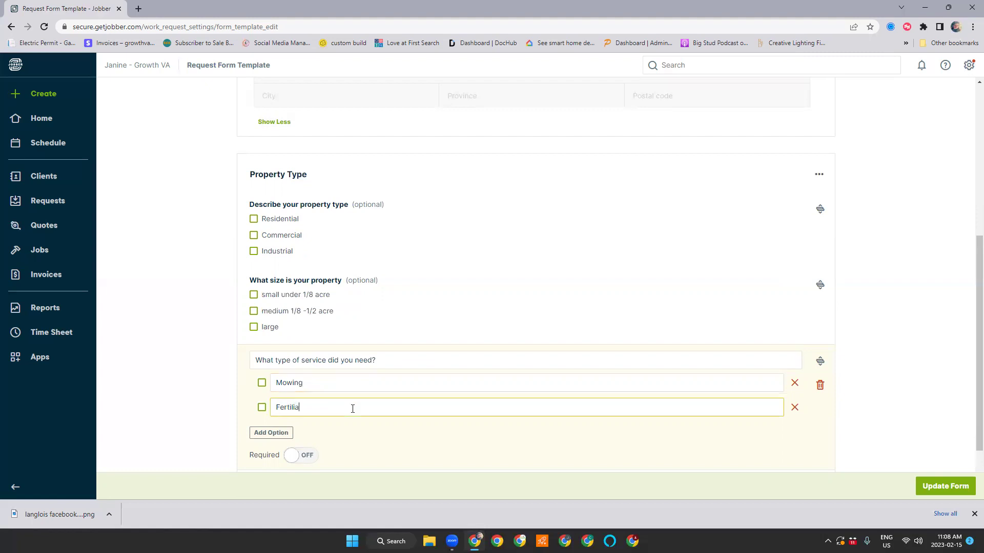
pyautogui.press('BackSpace')
pyautogui.write('zer')
pyautogui.click(276, 433)
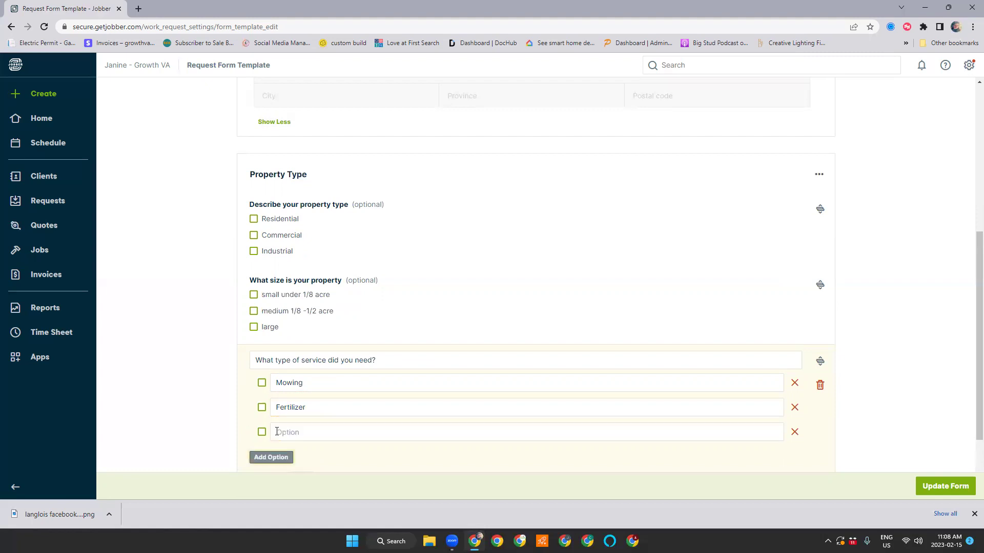
pyautogui.scroll(-2, 410, 400)
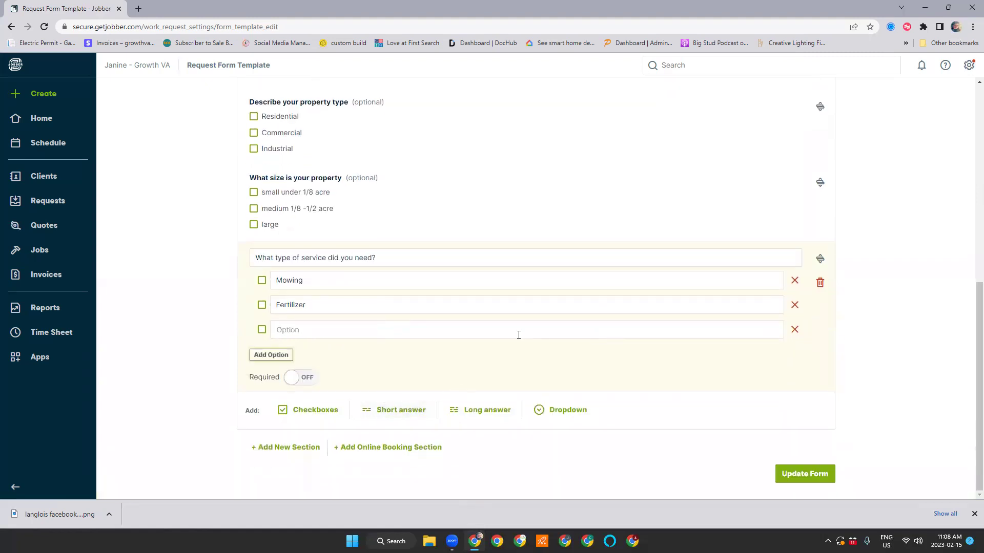
pyautogui.click(794, 329)
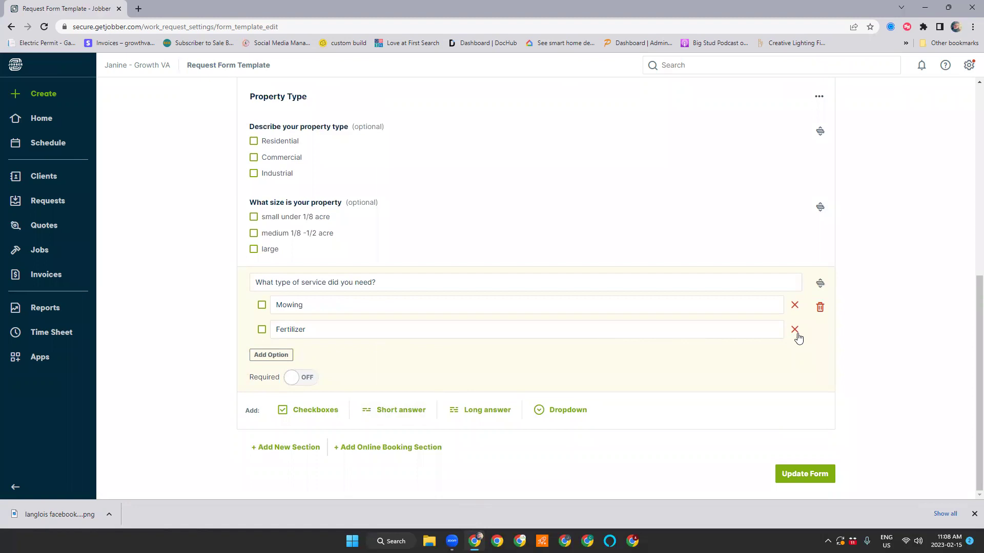
# Add a short-answer question 'Do you have pets?'
pyautogui.click(400, 410)
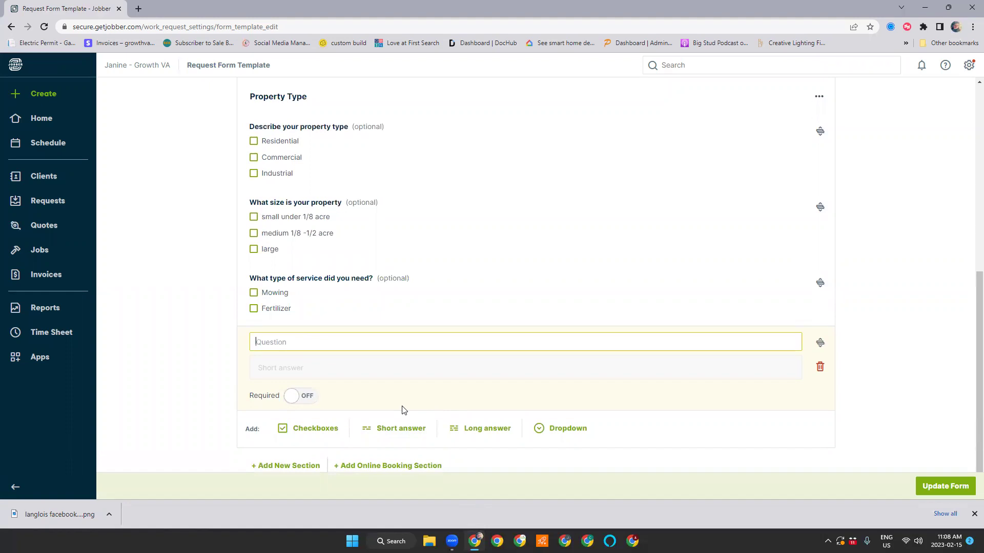
pyautogui.write('Do you have apets?')
# Add long-answer question 'Do you have any additional information to share?' with a note to e-mail photos
pyautogui.click(488, 429)
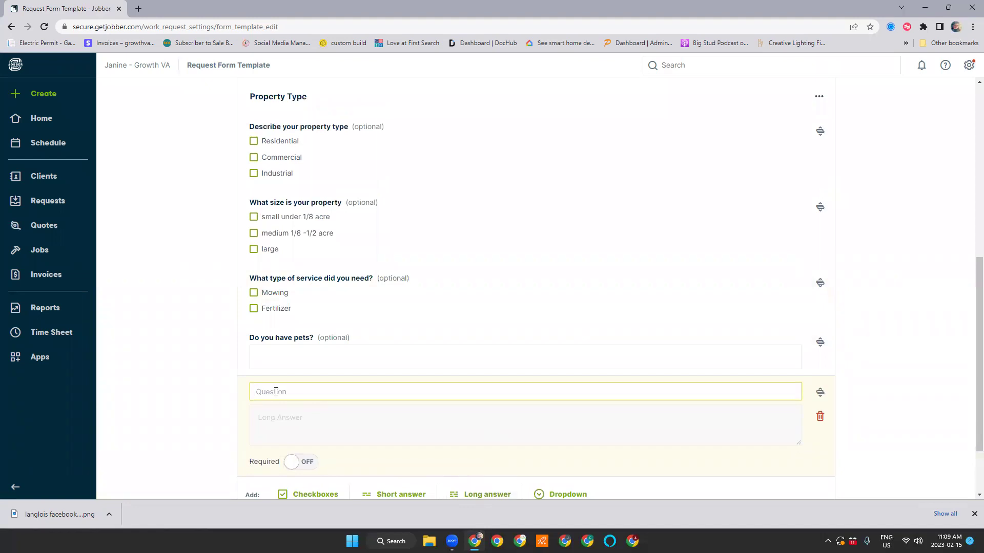
pyautogui.write('Do you have ')
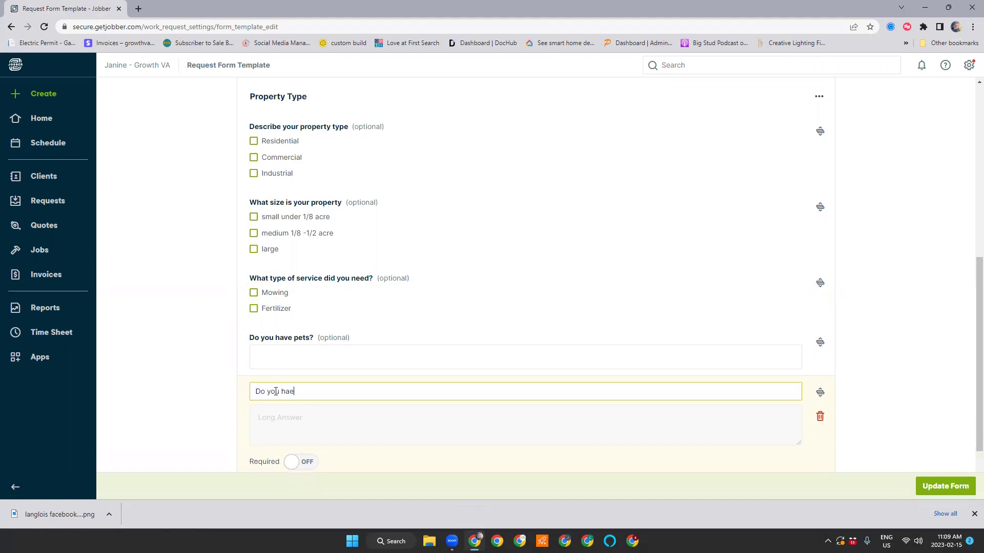
pyautogui.write('any additional information to sha')
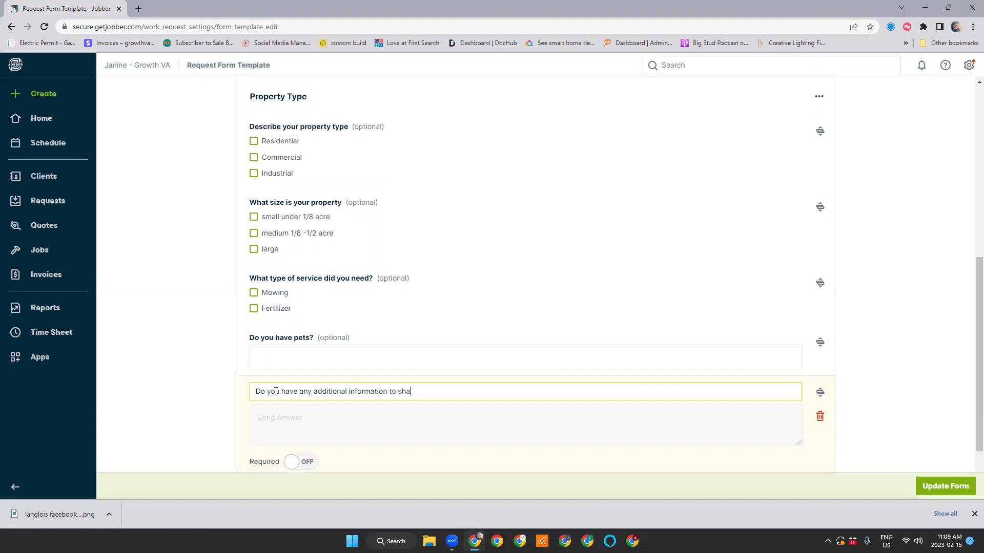
pyautogui.write('re?')
pyautogui.scroll(-2, 479, 400)
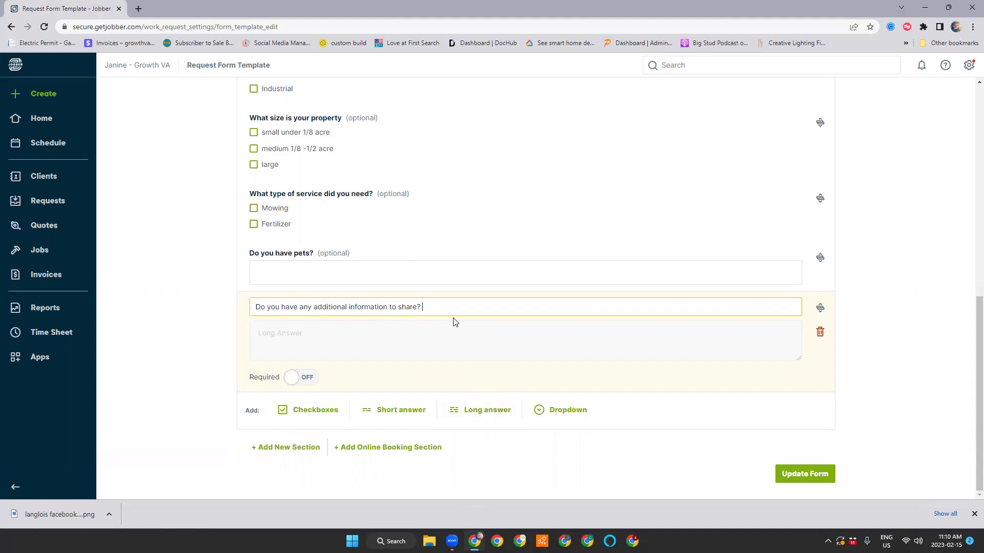
pyautogui.write('If they have photos to share please send to ')
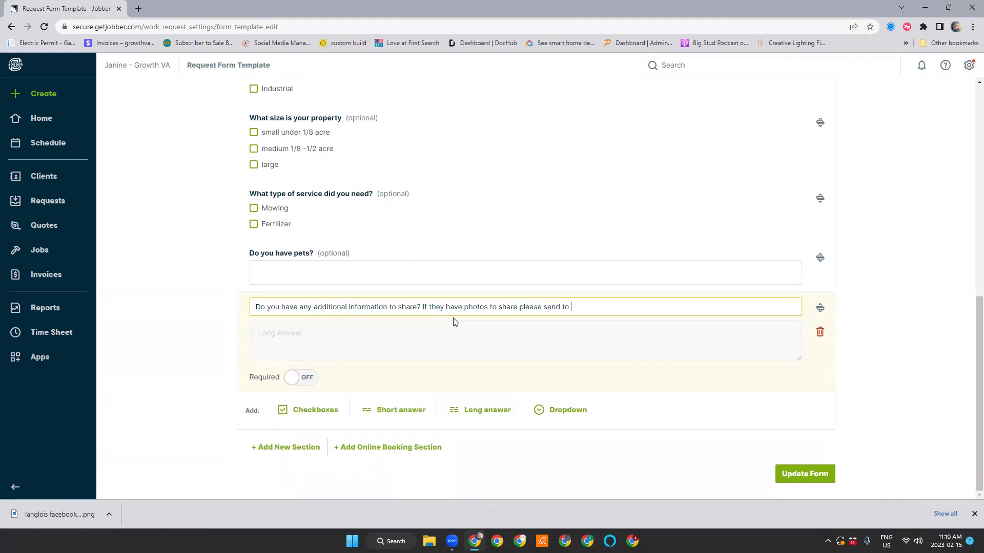
pyautogui.press('alt')
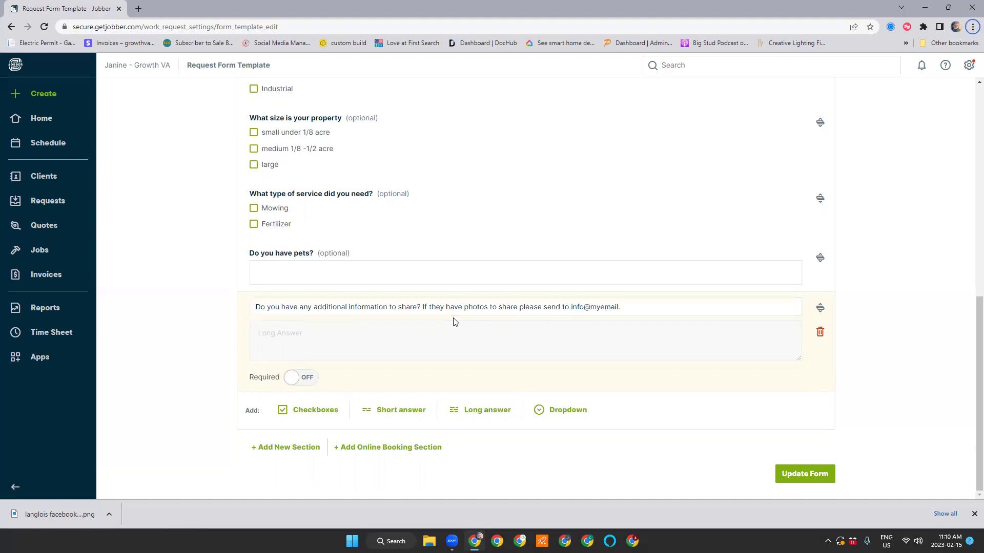
pyautogui.click(678, 310)
pyautogui.write('com')
pyautogui.press('BackSpace')
pyautogui.press('BackSpace')
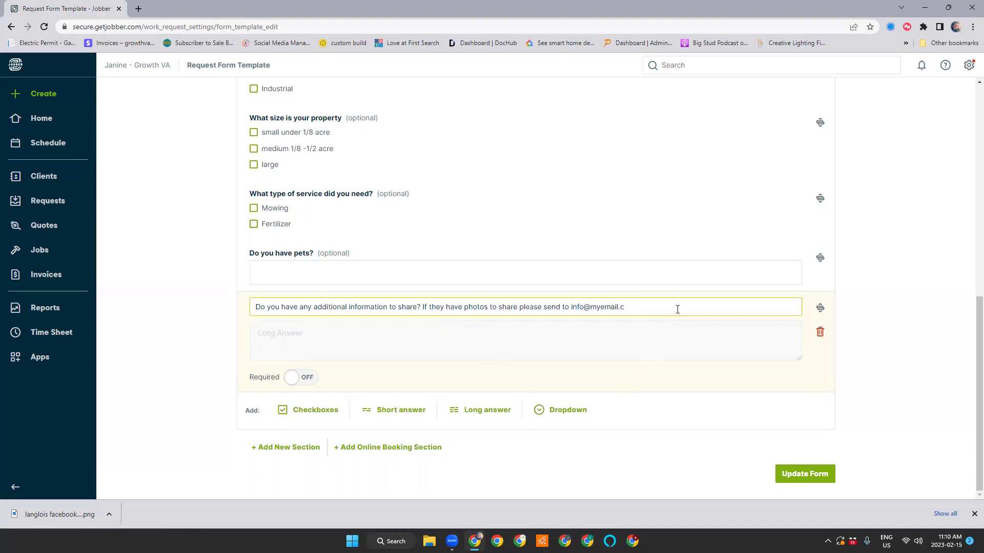
pyautogui.write('op')
pyautogui.press('BackSpace')
pyautogui.write('m')
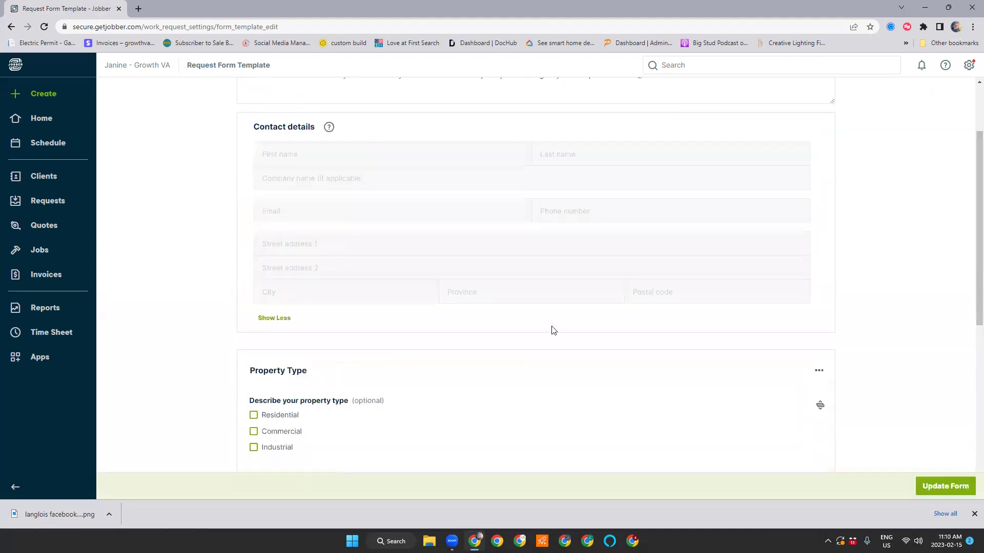
# Reorder the questions, moving the property type question below the size question
pyautogui.scroll(7, 551, 331)
pyautogui.scroll(-4, 570, 372)
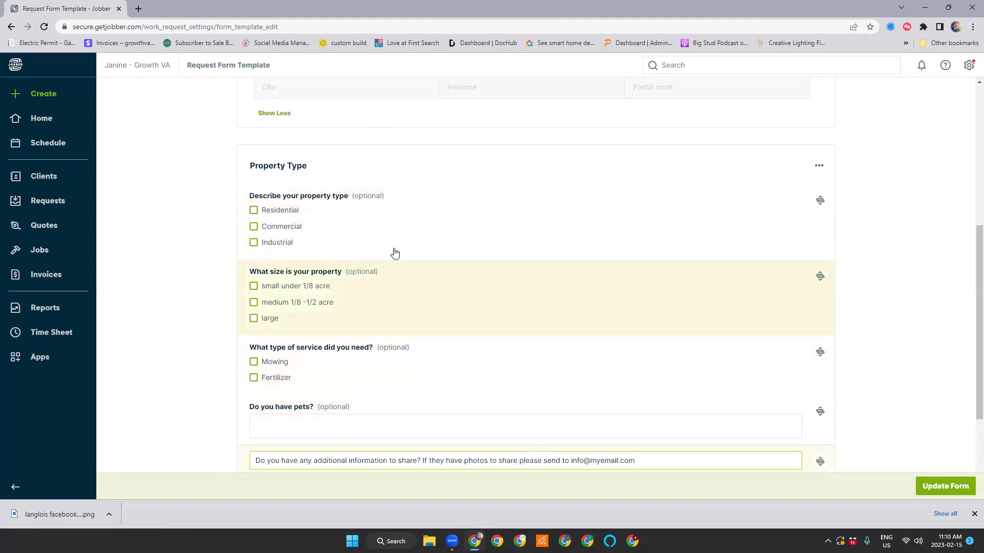
pyautogui.moveTo(819, 200); pyautogui.dragTo(815, 195)
pyautogui.scroll(-3, 711, 314)
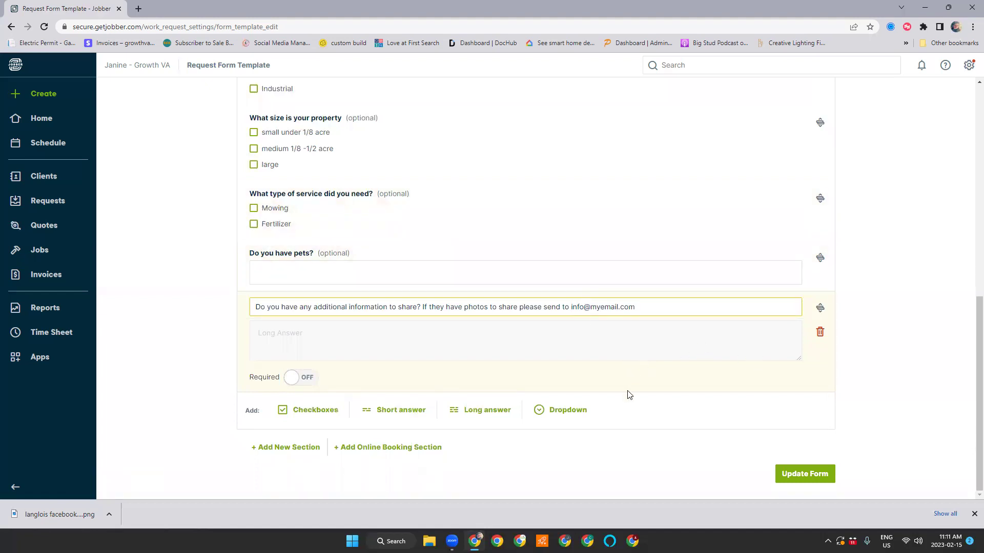
# Add an Online Booking Section titled 'Schedule an appointment' at the end of the request form
pyautogui.click(388, 453)
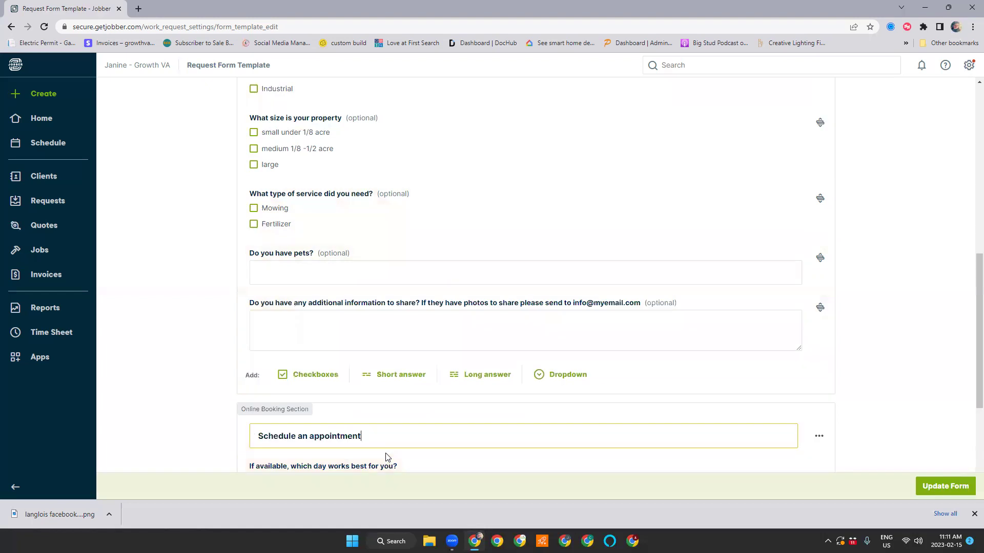
pyautogui.scroll(-4, 454, 414)
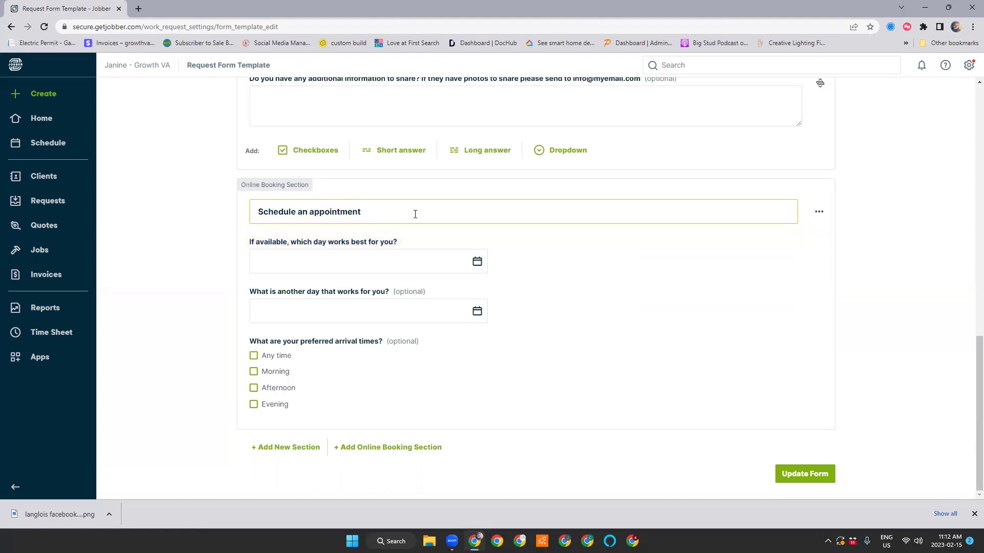
# Replace the booking section title with 'Schedule an assessment', correcting typos along the way
pyautogui.moveTo(400, 211); pyautogui.dragTo(241, 211)
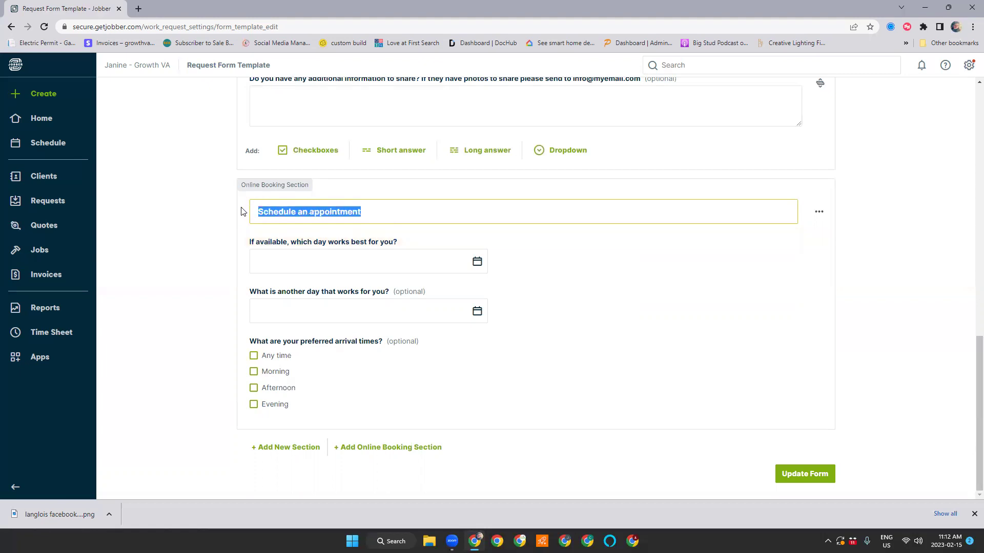
pyautogui.write('Sch')
pyautogui.press('BackSpace')
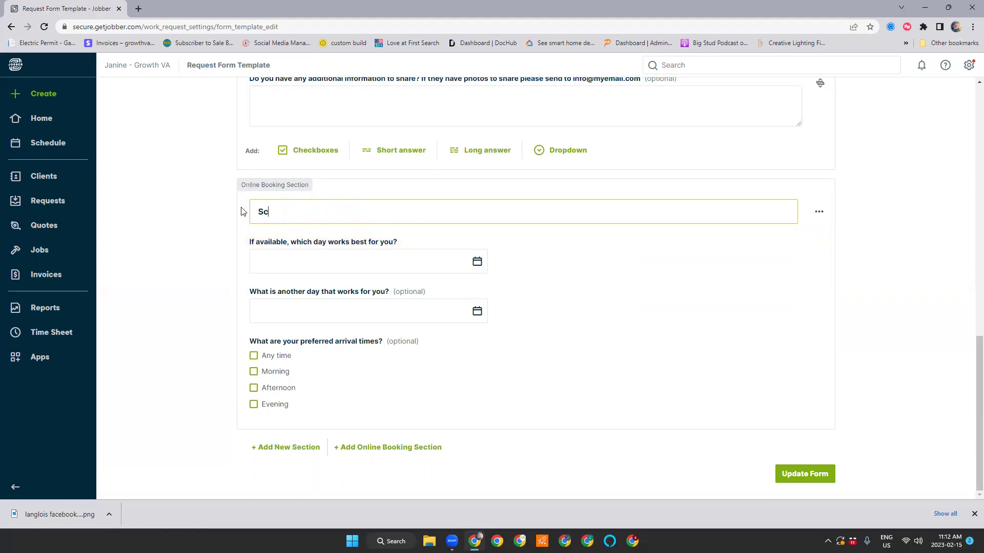
pyautogui.write('he')
pyautogui.press('BackSpace')
pyautogui.press('BackSpace')
pyautogui.write('hedula')
pyautogui.press('BackSpace')
pyautogui.press('BackSpace')
pyautogui.write('e an assessment')
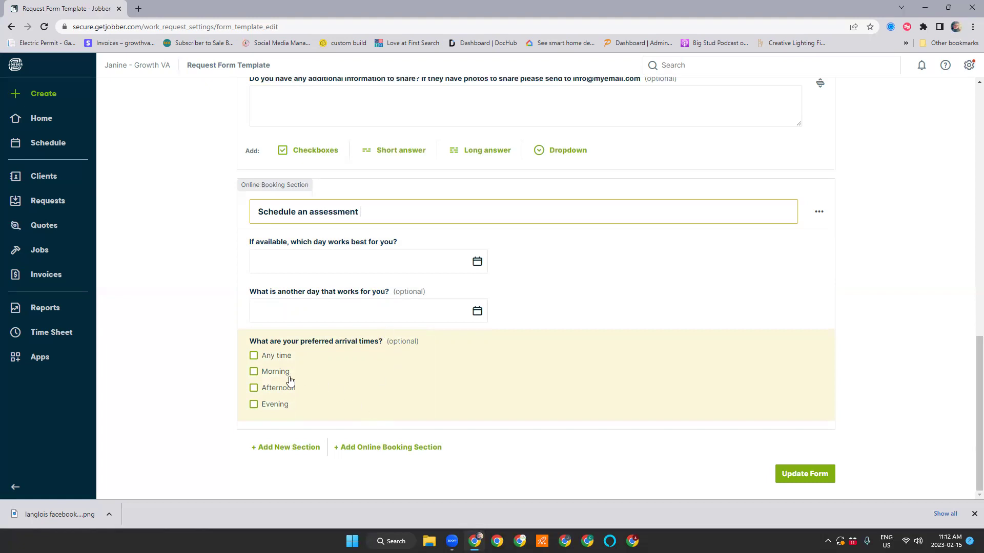
# Remove the Evening and Morning arrival-time options, then re-add 'Morning' as a new third option
pyautogui.click(515, 398)
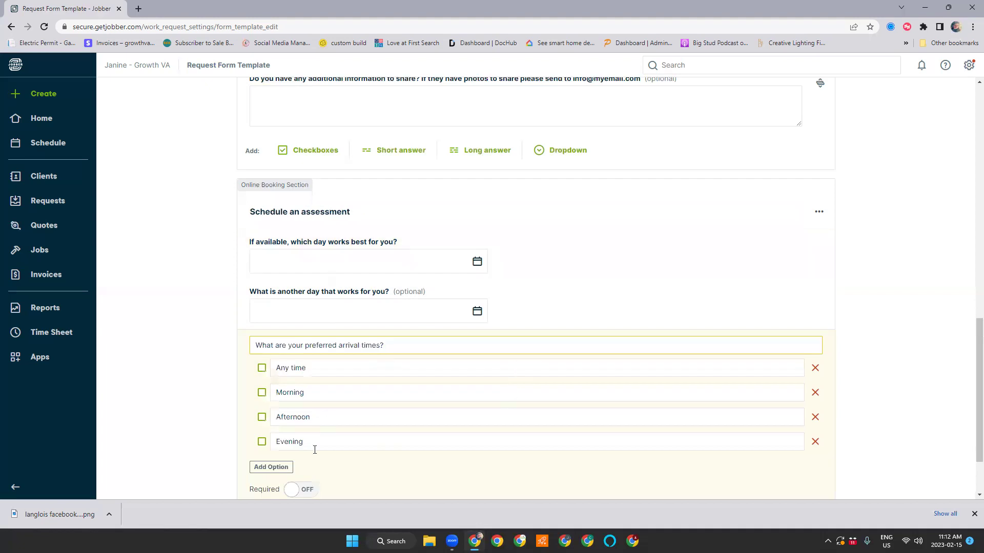
pyautogui.click(815, 442)
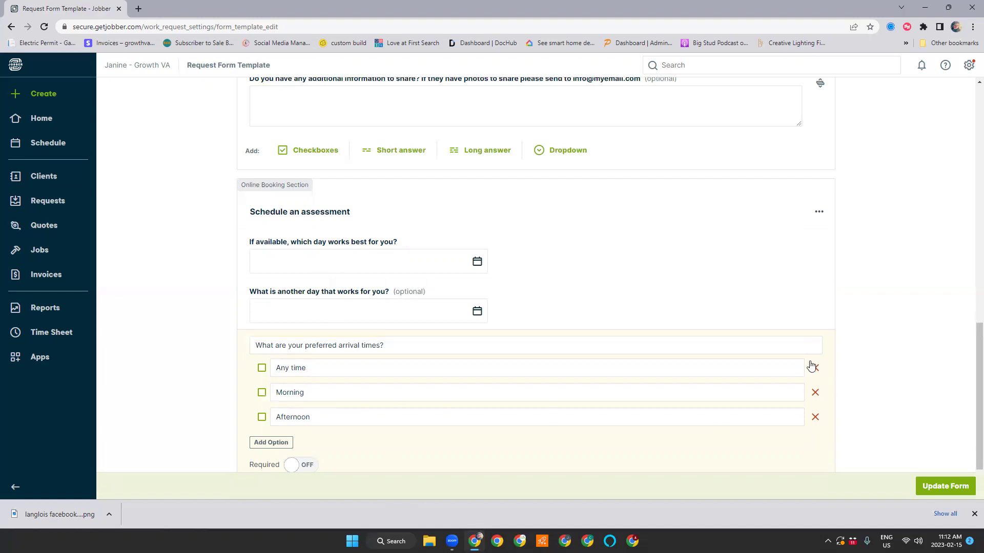
pyautogui.click(815, 393)
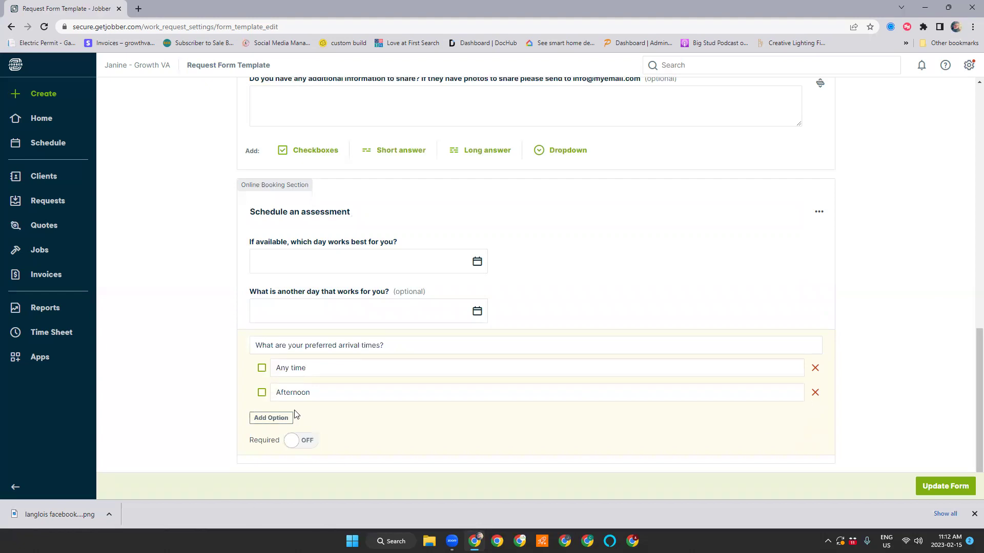
pyautogui.click(267, 419)
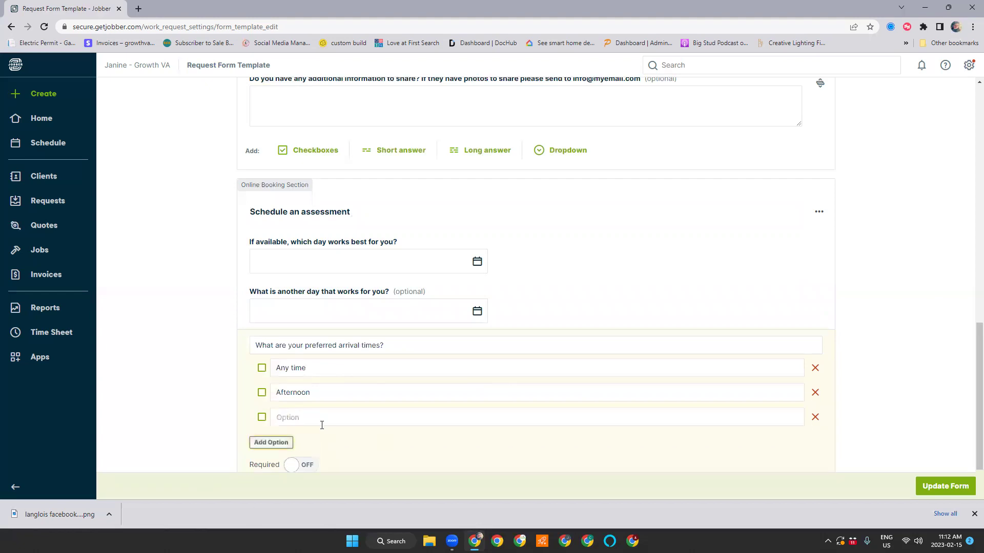
pyautogui.click(302, 415)
pyautogui.write('Morning')
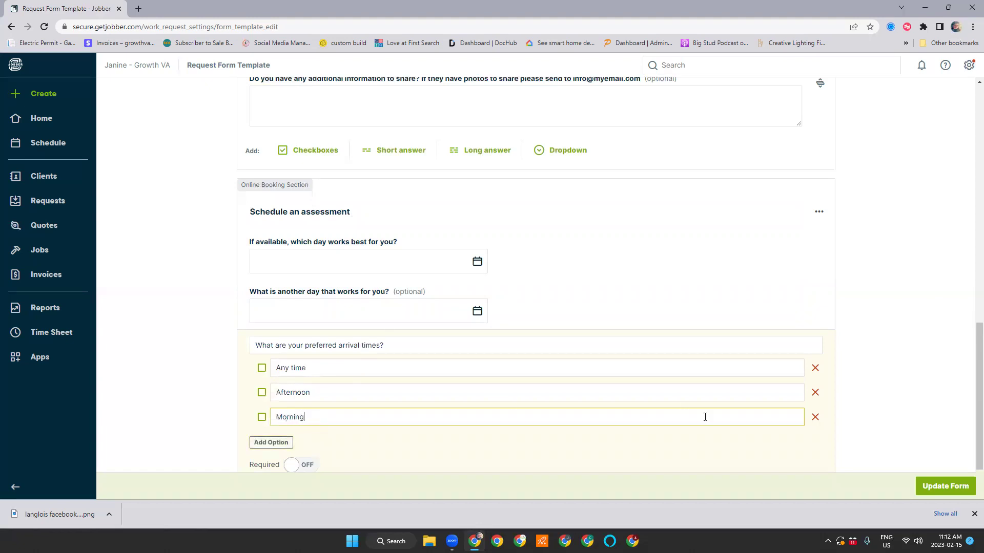
pyautogui.scroll(-2, 717, 340)
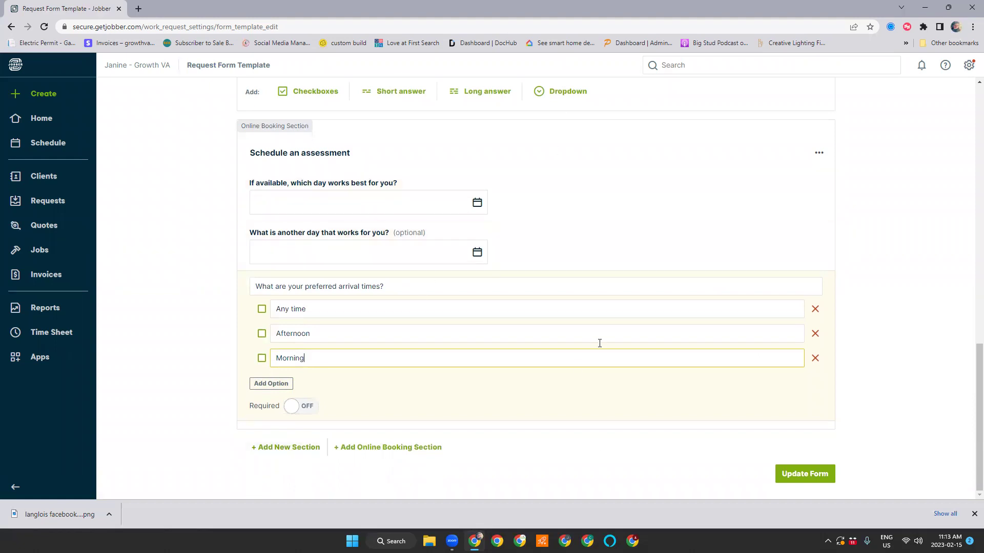
# Save the request form template with Update Form and scroll through the saved form
pyautogui.click(796, 465)
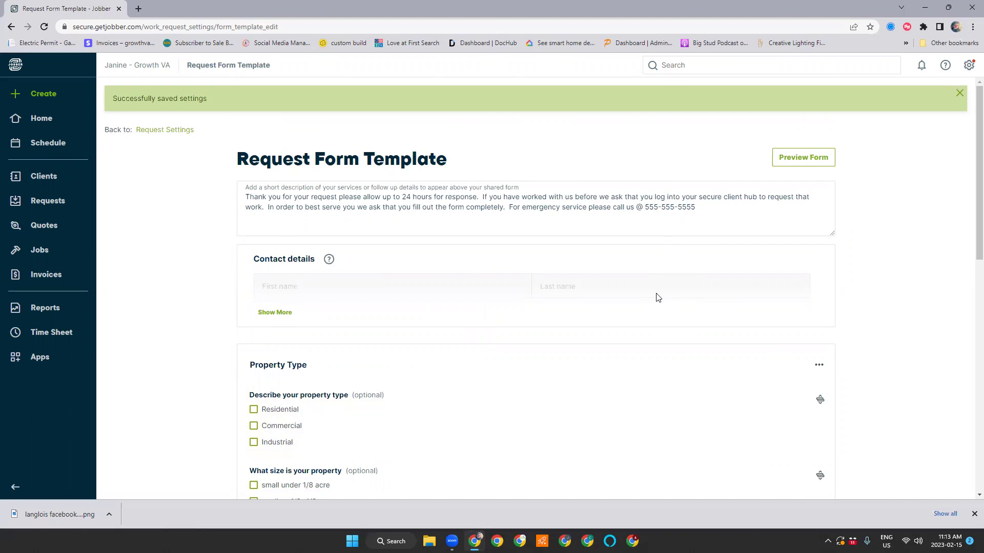
pyautogui.scroll(-4, 735, 410)
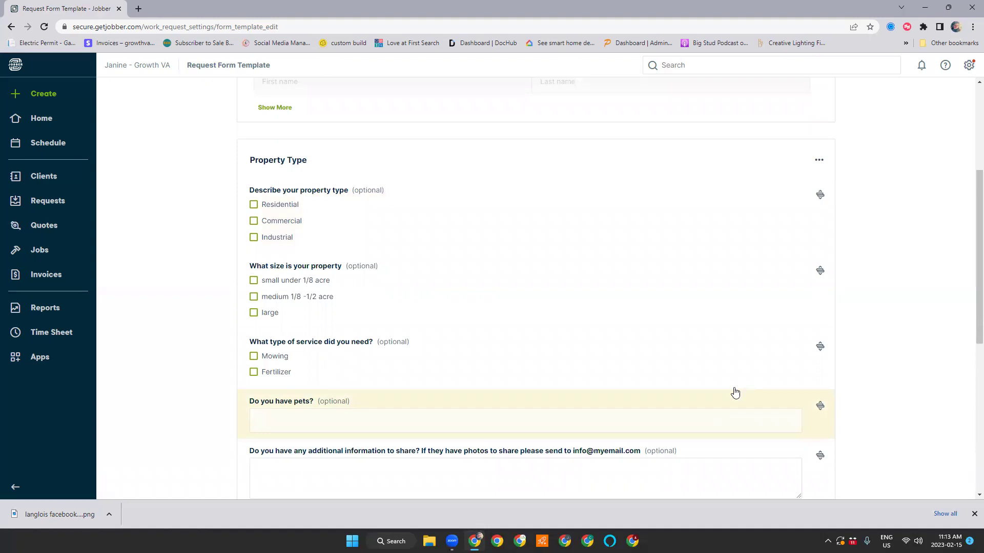
pyautogui.scroll(-5, 732, 394)
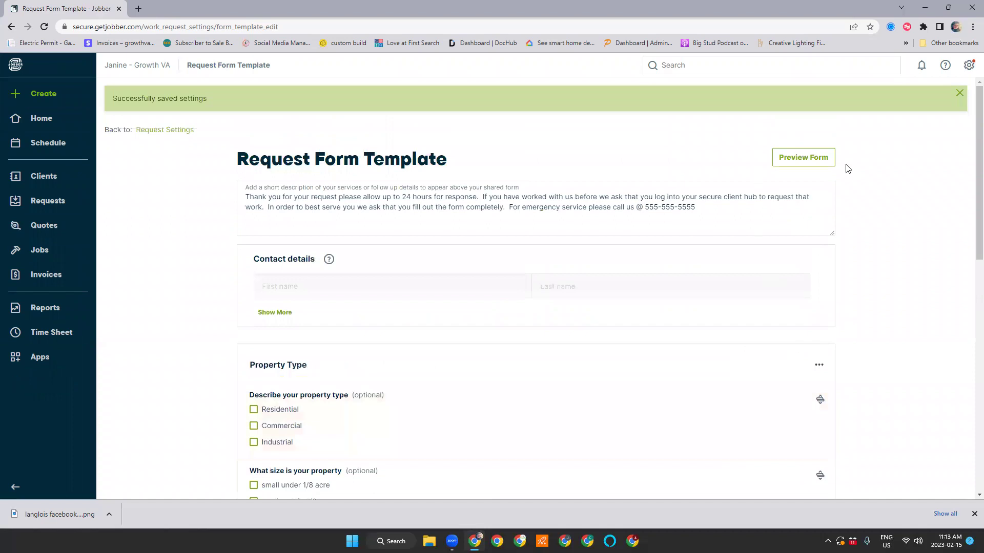
pyautogui.click(808, 157)
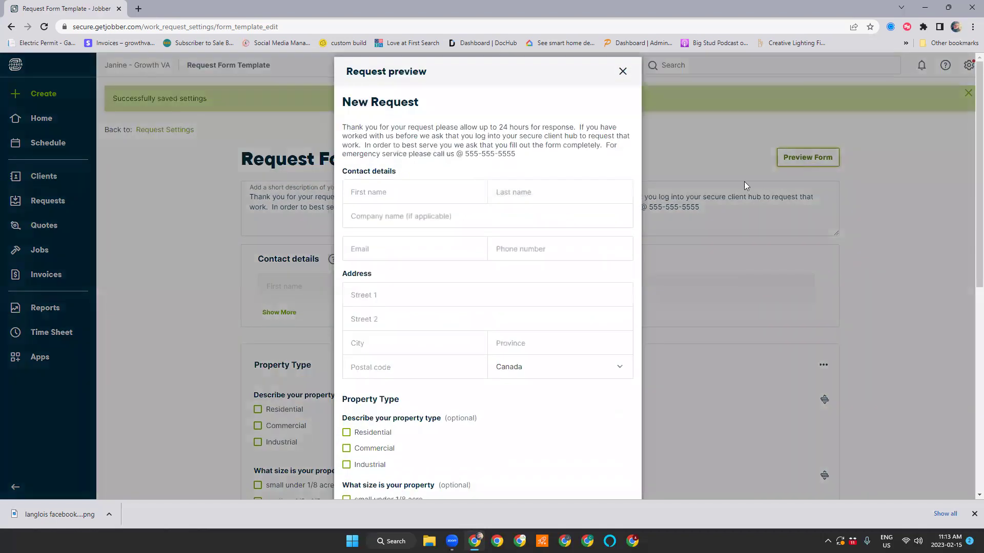
pyautogui.scroll(-8, 466, 371)
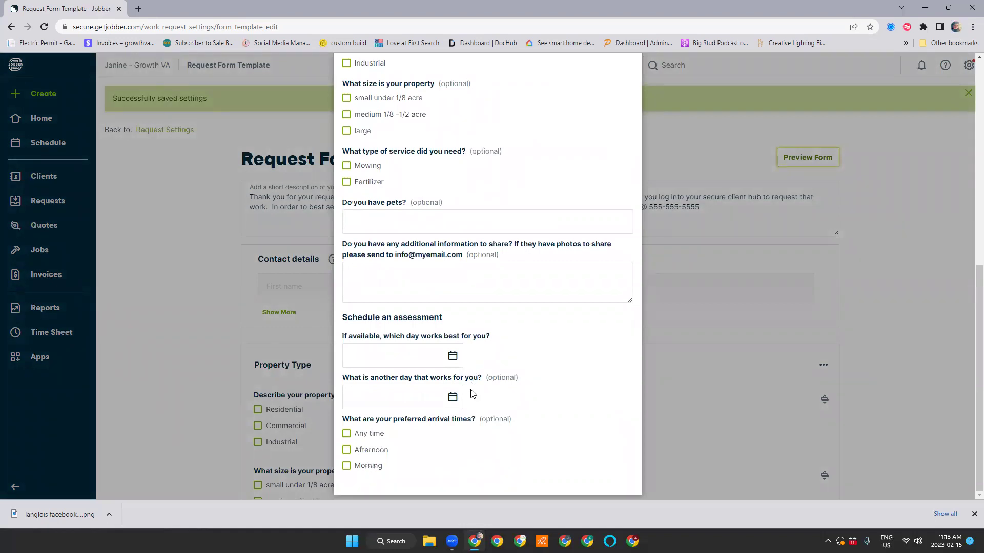
pyautogui.scroll(5, 515, 324)
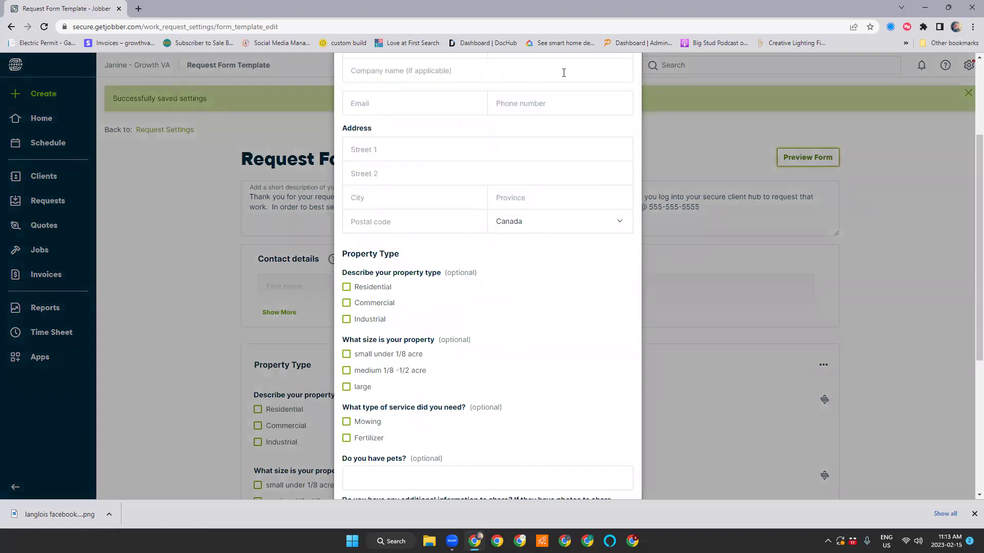
pyautogui.scroll(-5, 614, 383)
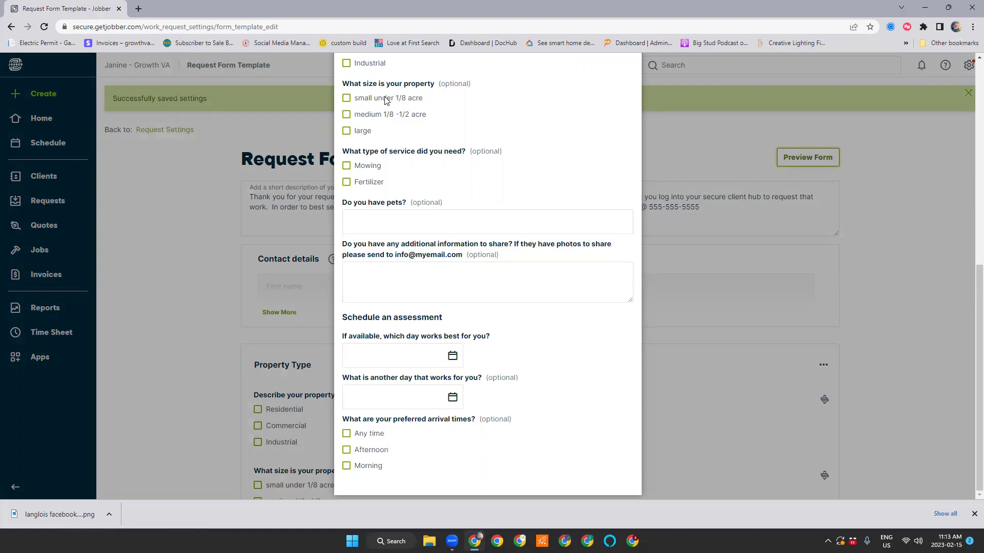
pyautogui.scroll(2, 590, 250)
pyautogui.scroll(6, 590, 250)
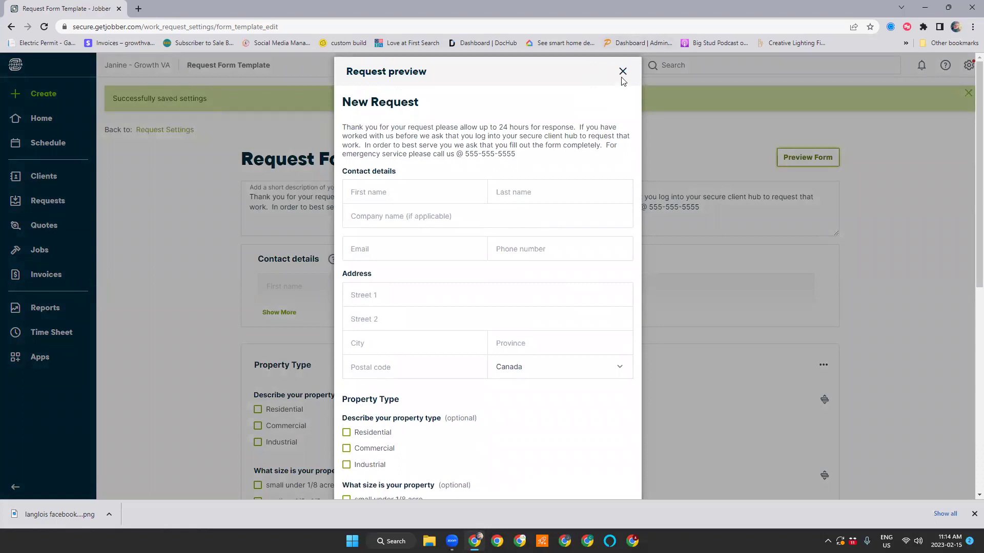
# Close the form preview, go back to Request Settings, and scroll to the share options
pyautogui.click(623, 72)
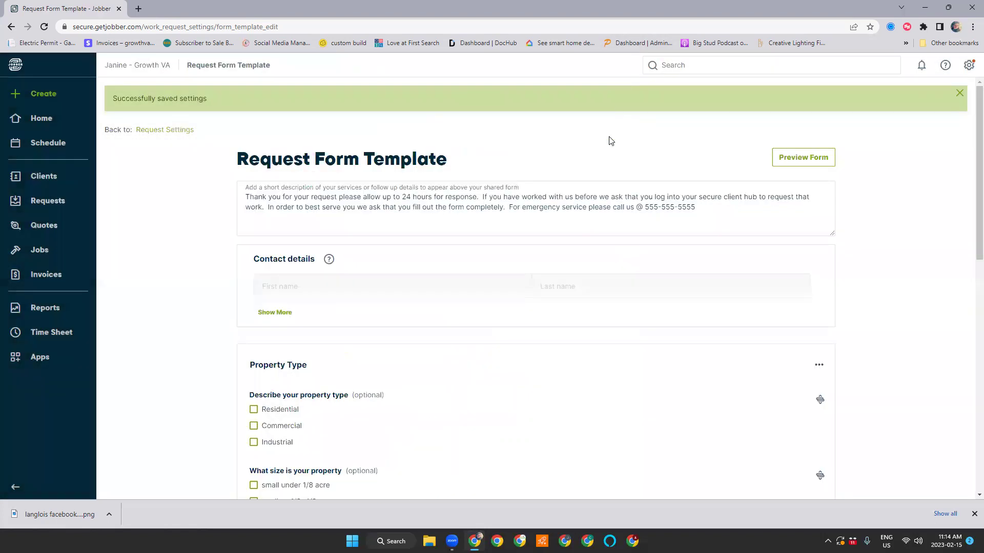
pyautogui.click(181, 134)
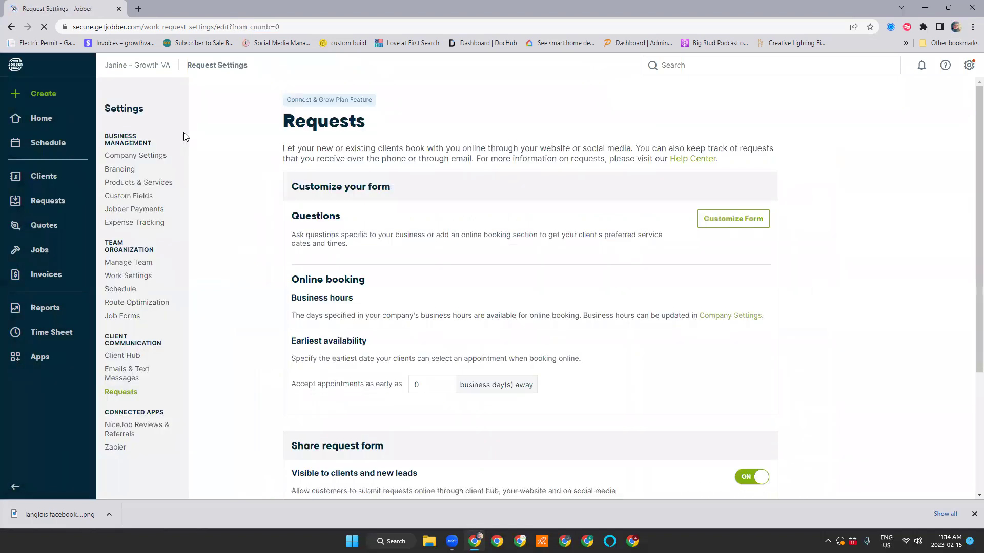
pyautogui.scroll(-4, 861, 323)
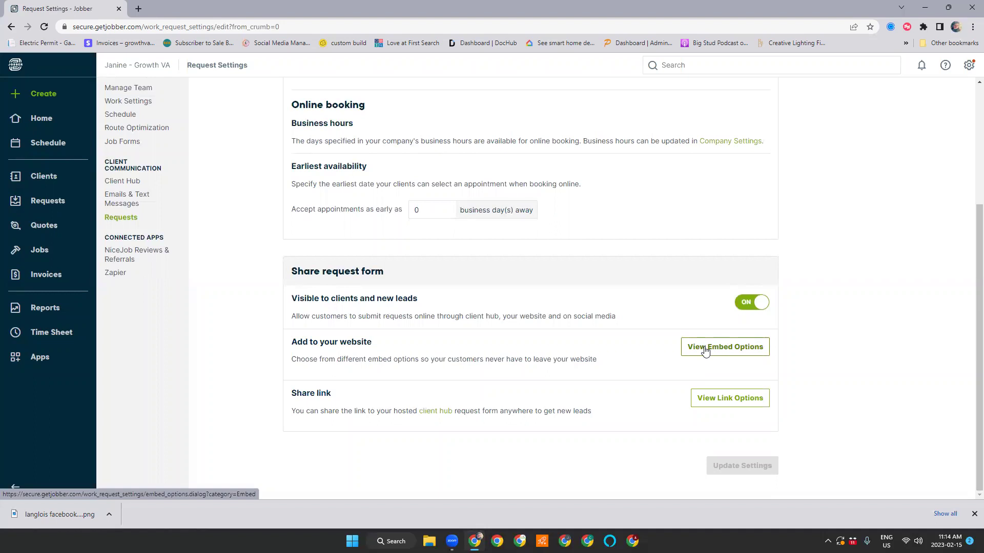
# Open the embed form options and review the inline form's button and text colour settings
pyautogui.click(705, 348)
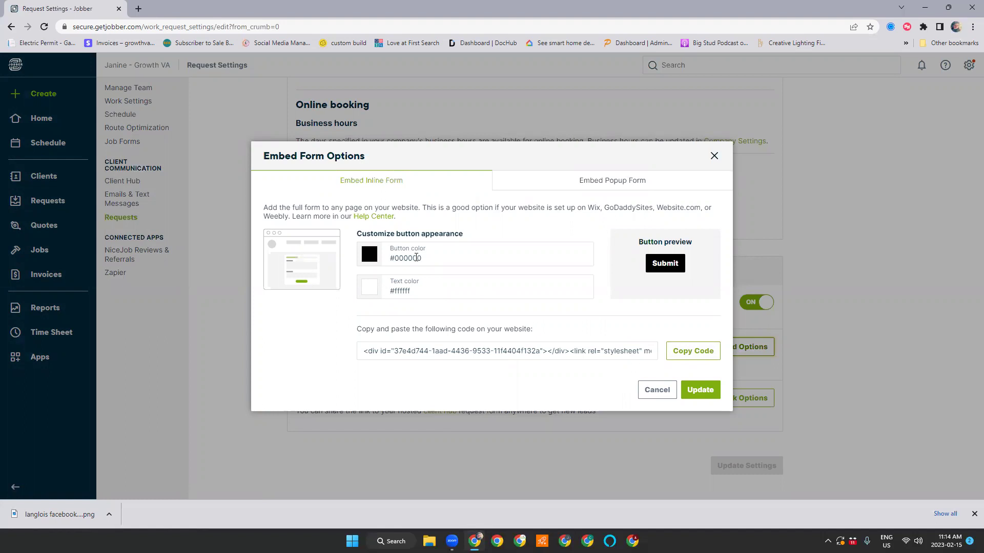
pyautogui.click(416, 258)
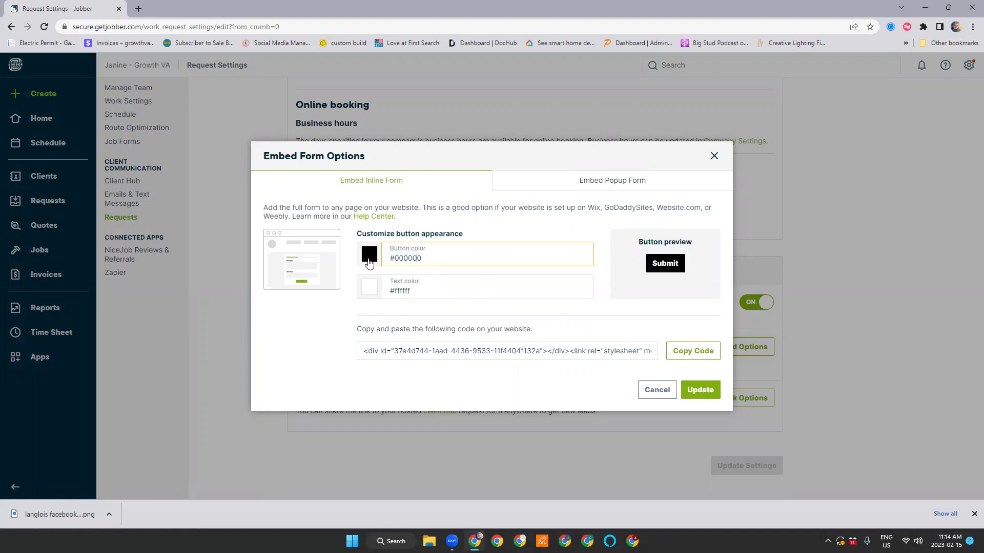
pyautogui.click(369, 259)
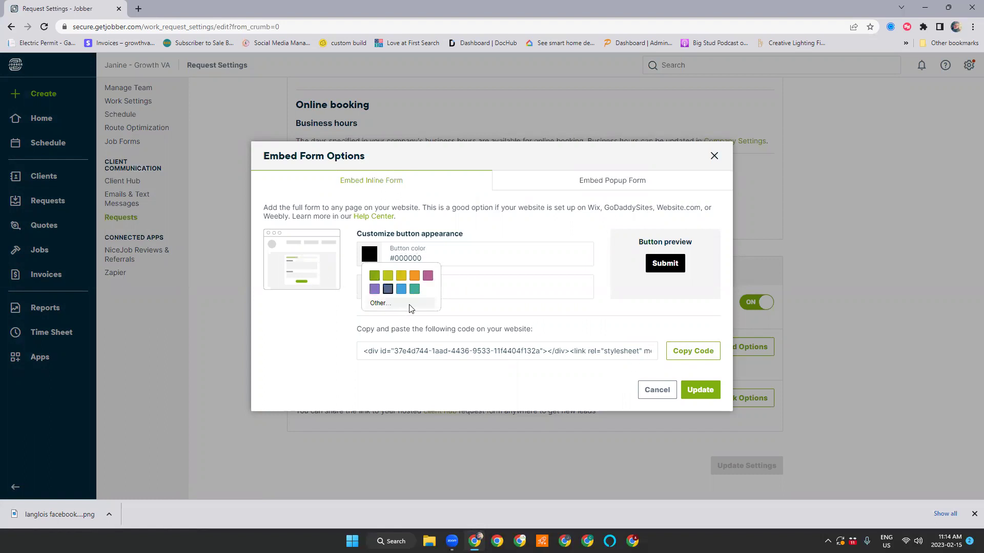
pyautogui.click(542, 281)
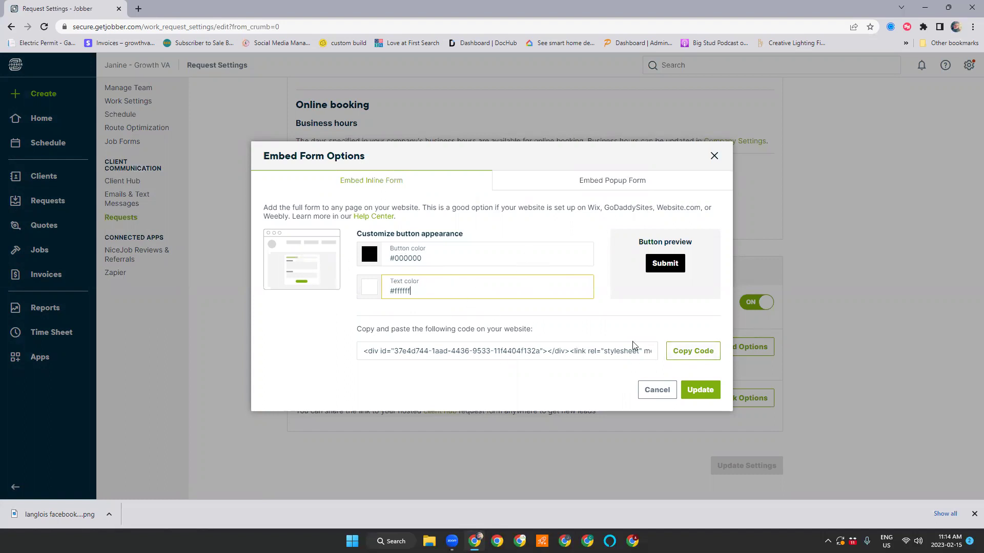
# Copy the inline form embed code, view the popup form option, then return to inline
pyautogui.click(687, 348)
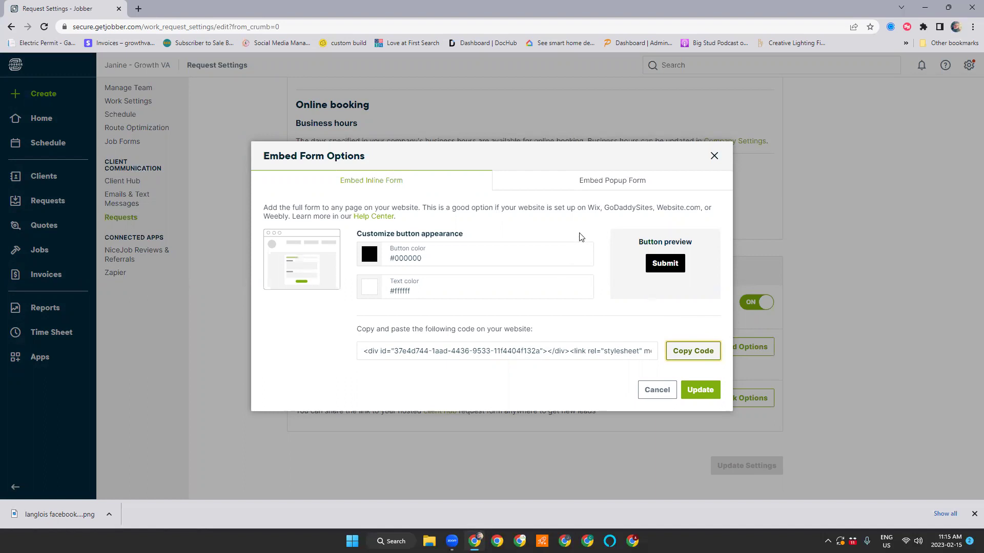
pyautogui.click(633, 185)
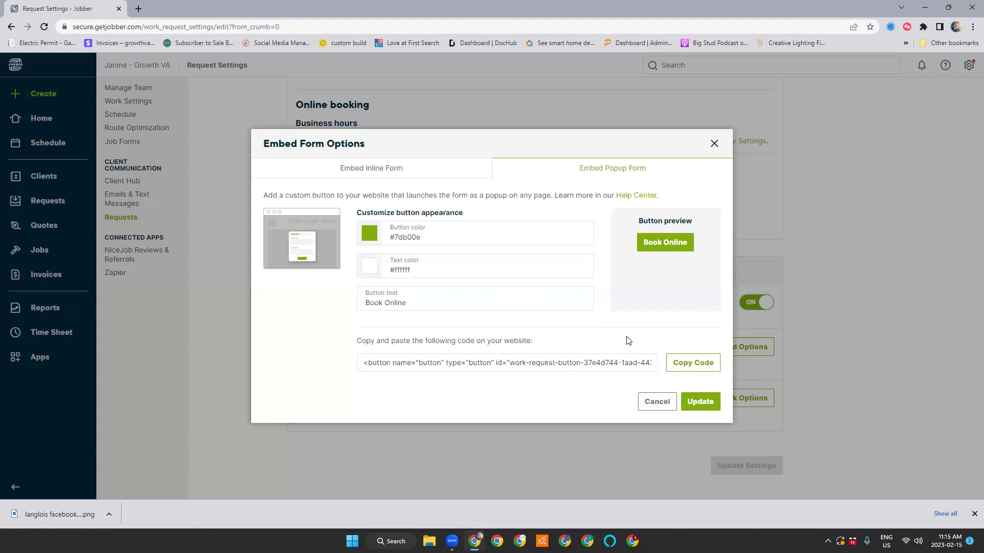
pyautogui.click(388, 171)
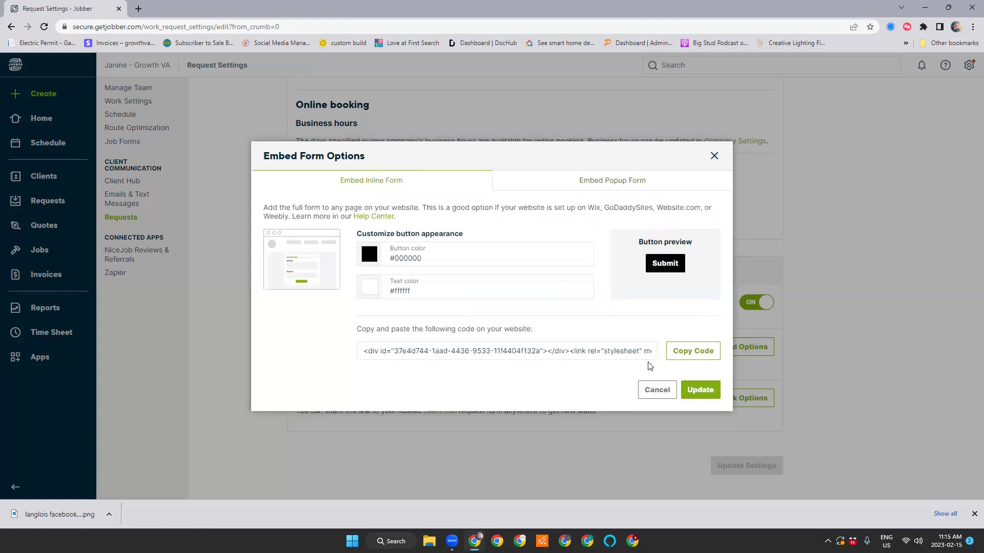
pyautogui.click(652, 389)
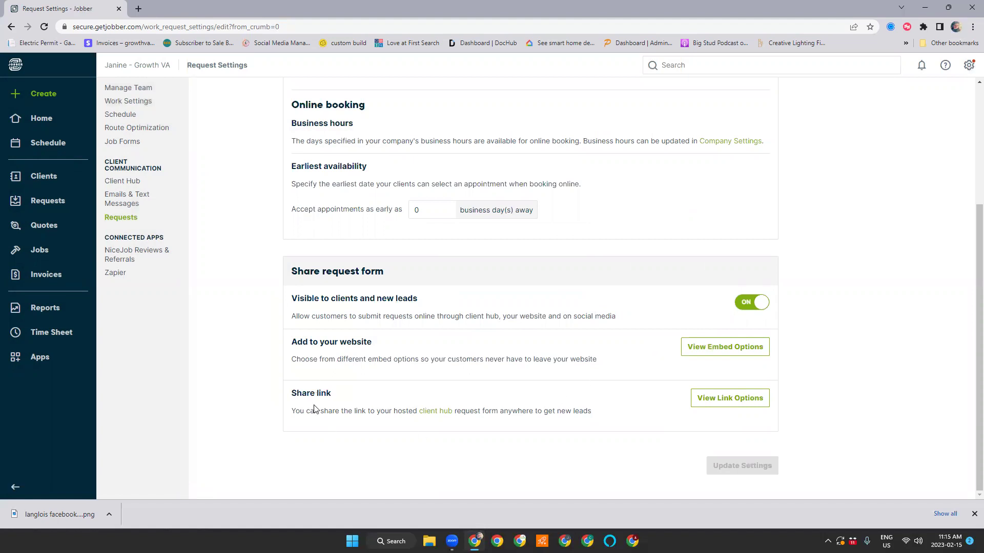
pyautogui.click(737, 400)
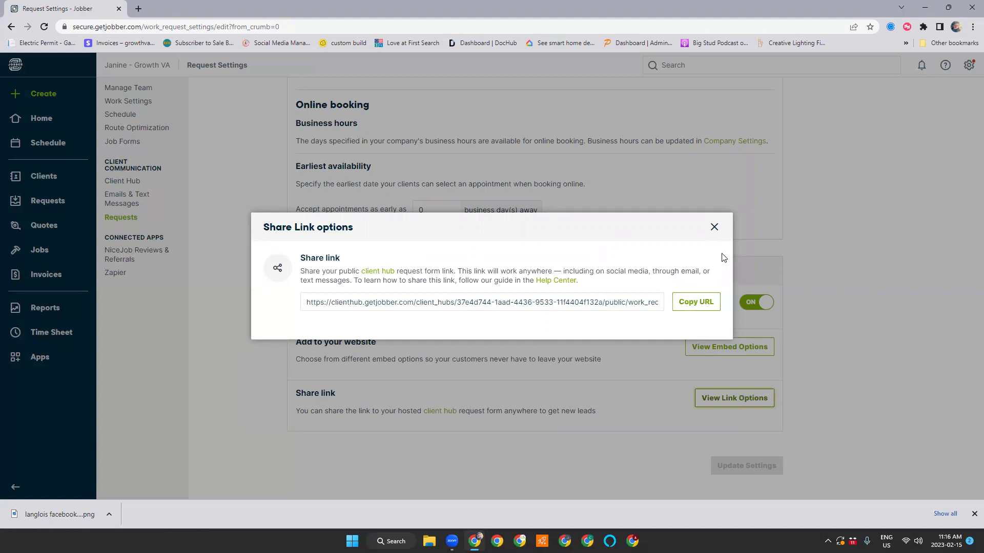
pyautogui.click(714, 227)
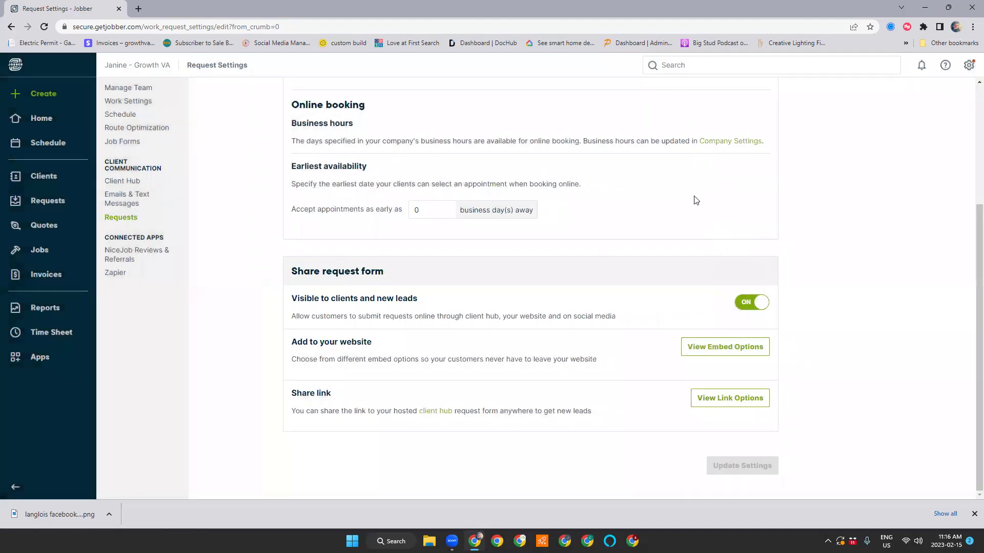
# Go to Client Hub settings and close the '24/7 client support' video promo
pyautogui.click(126, 183)
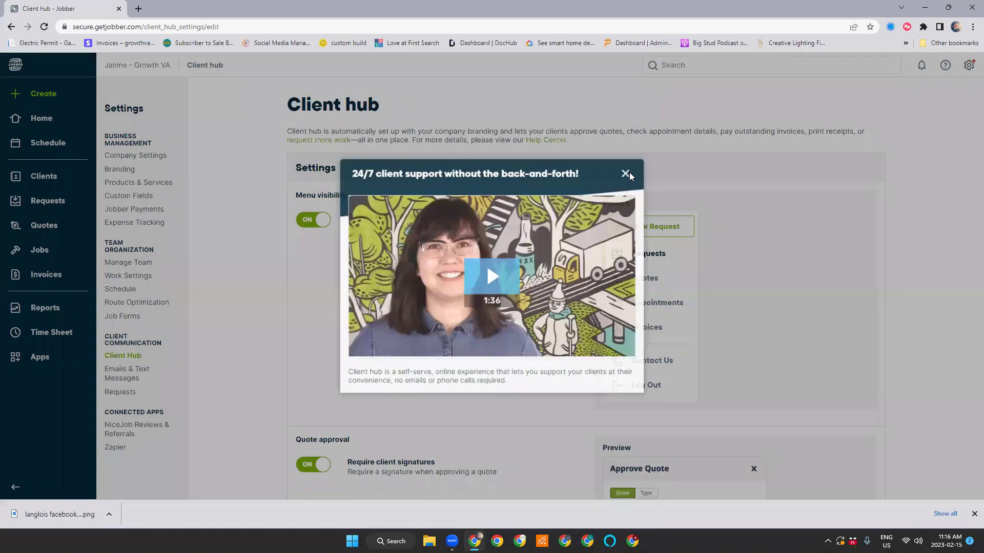
pyautogui.click(629, 172)
pyautogui.scroll(-1, 755, 256)
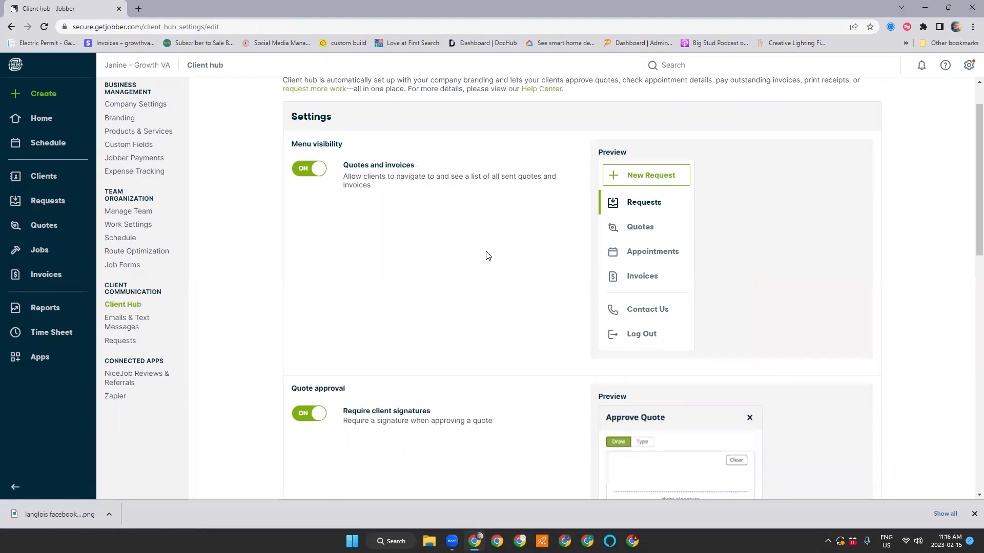
pyautogui.scroll(-3, 487, 265)
pyautogui.scroll(-8, 488, 266)
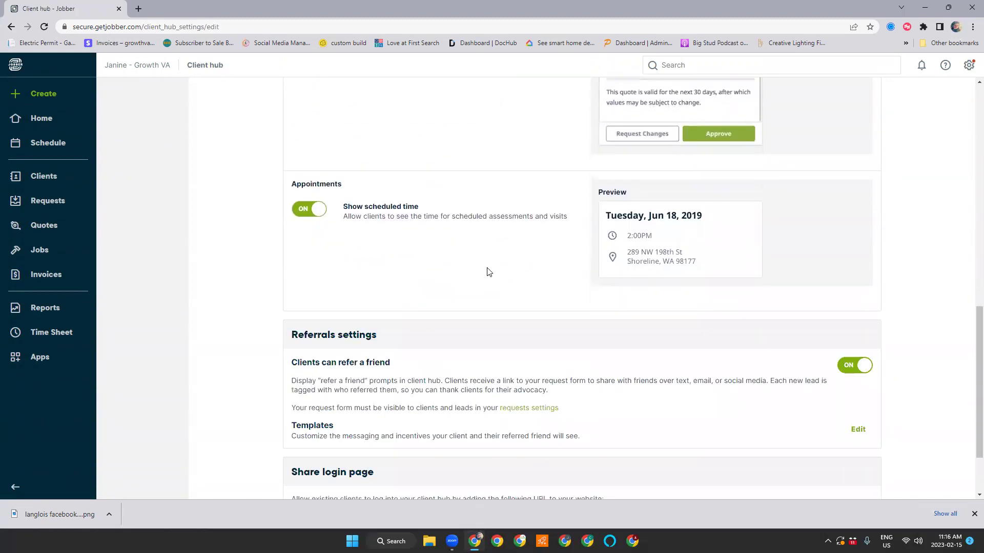
pyautogui.scroll(3, 488, 272)
pyautogui.scroll(10, 500, 274)
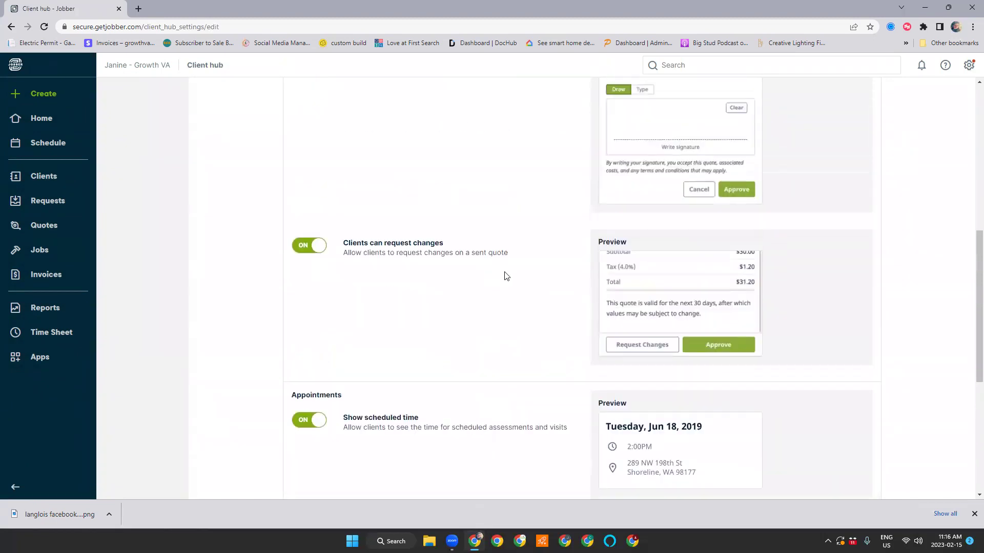
pyautogui.scroll(1, 509, 276)
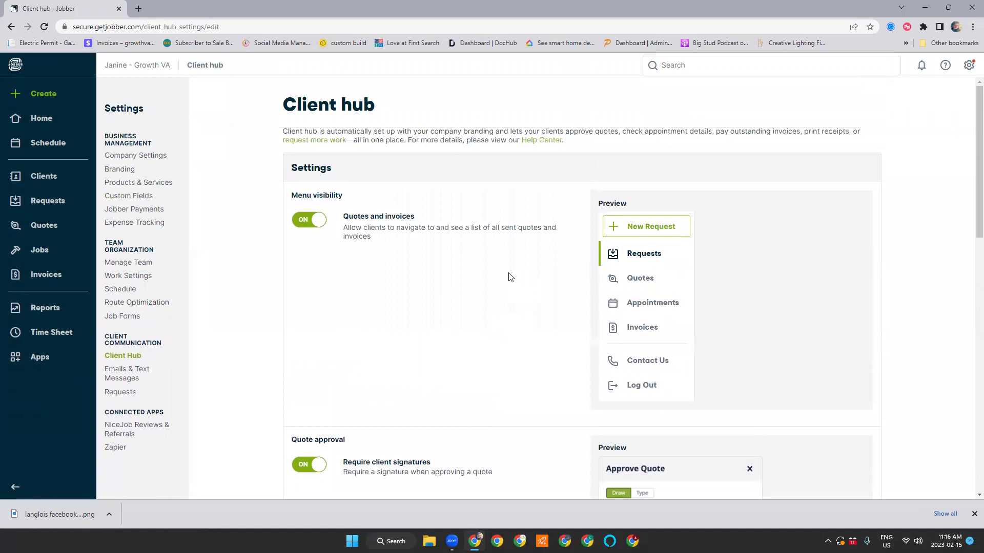
pyautogui.scroll(-13, 510, 277)
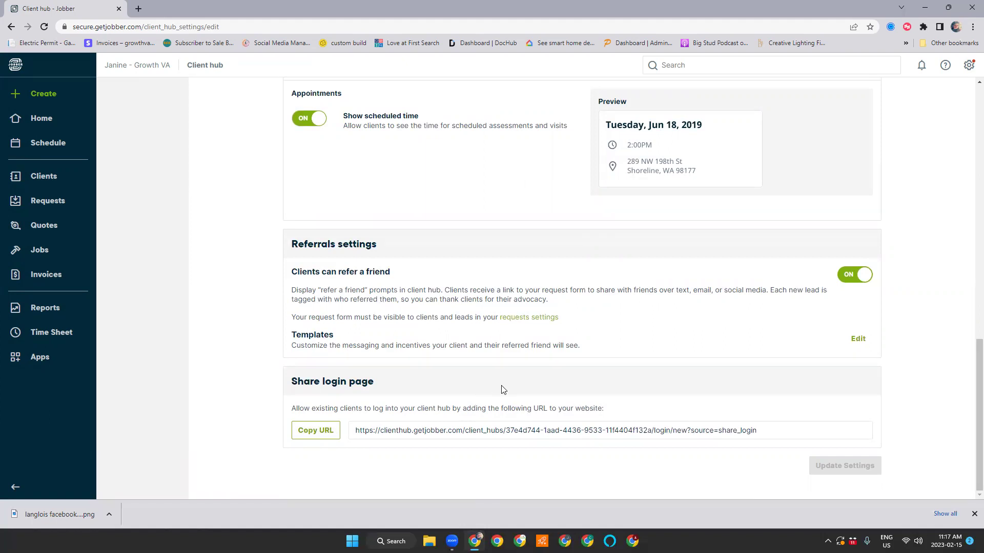
pyautogui.scroll(13, 501, 399)
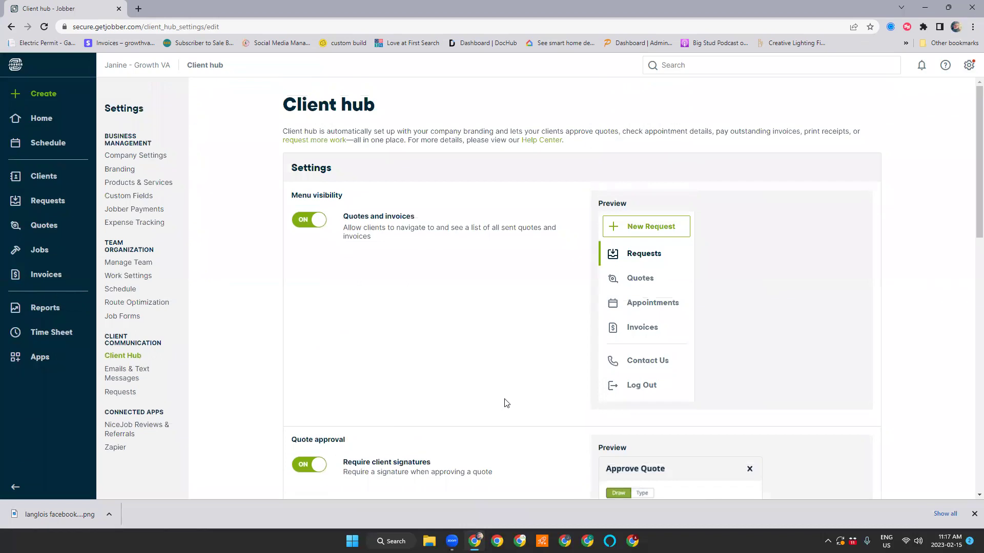